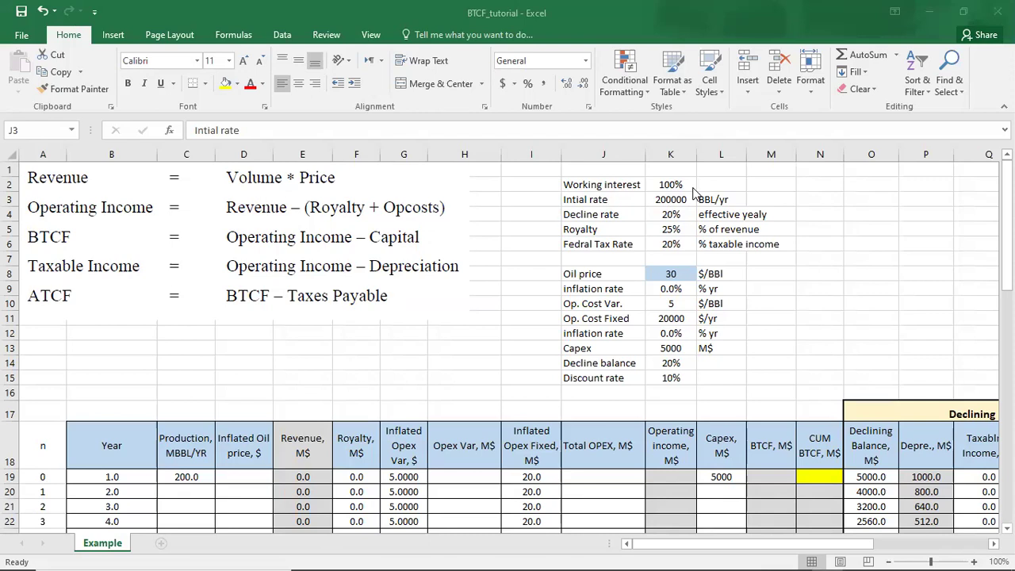
Review the input parameters: initial rate, decline rate, royalty, capex, decline balance and 10% discount rate
left_click(609, 199)
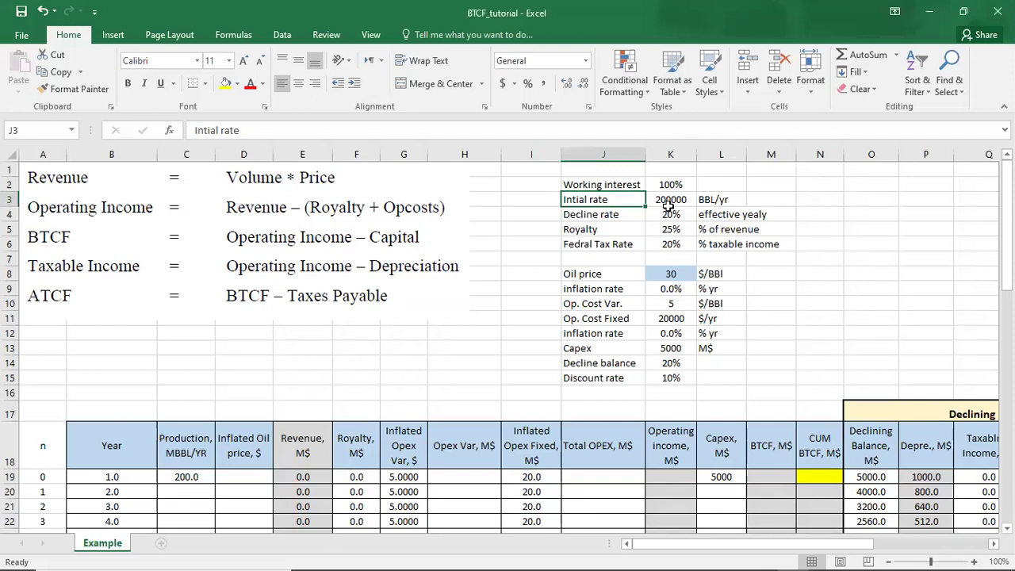
left_click(615, 218)
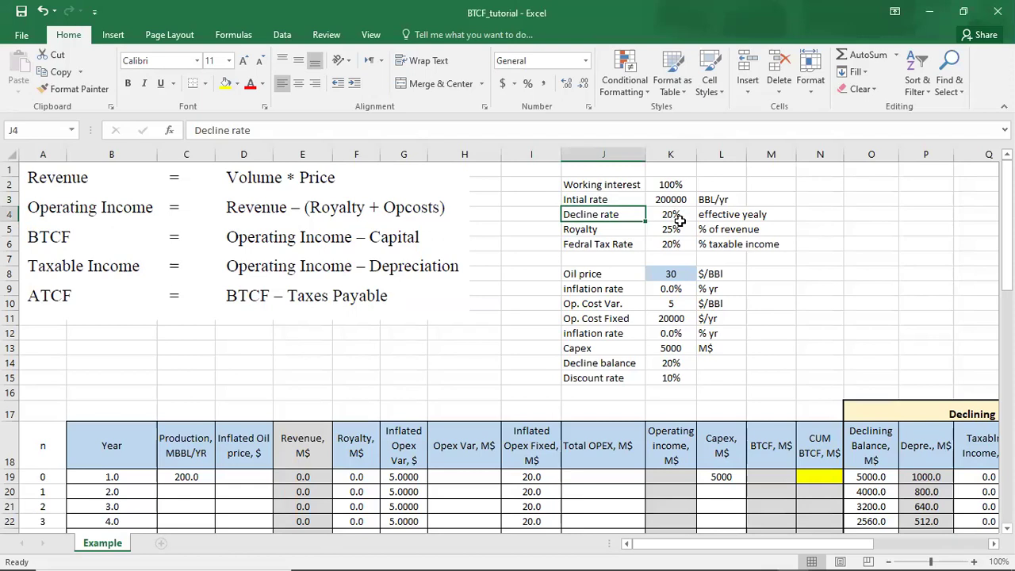
left_click(615, 231)
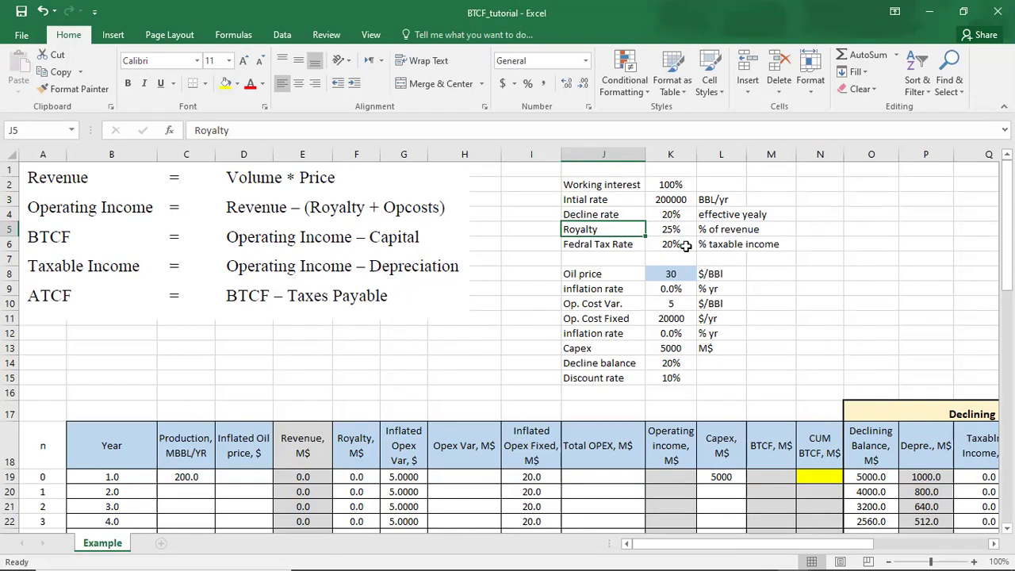
scroll(686, 247, "down", 1)
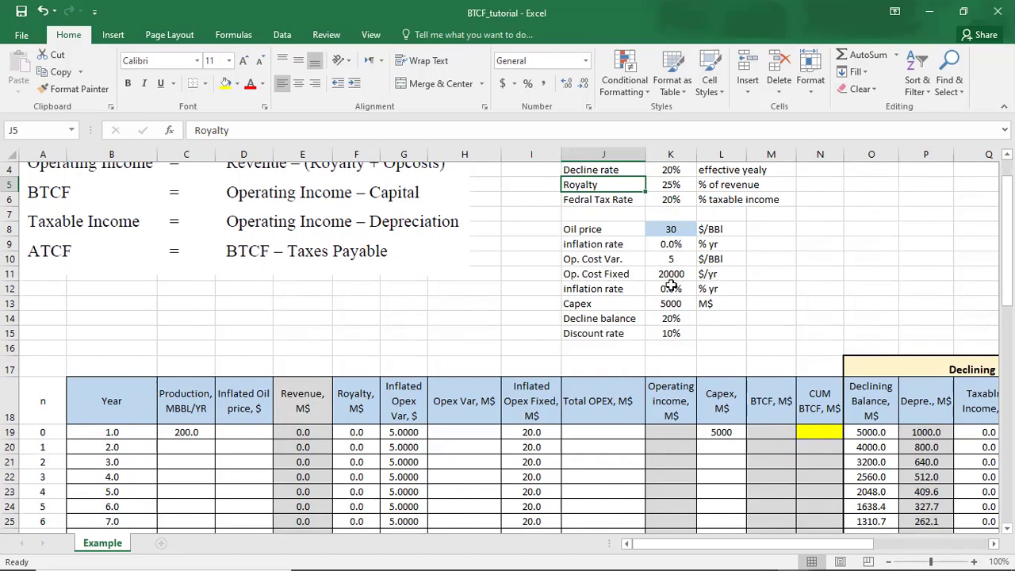
left_click(619, 304)
scroll(672, 271, "down", 1)
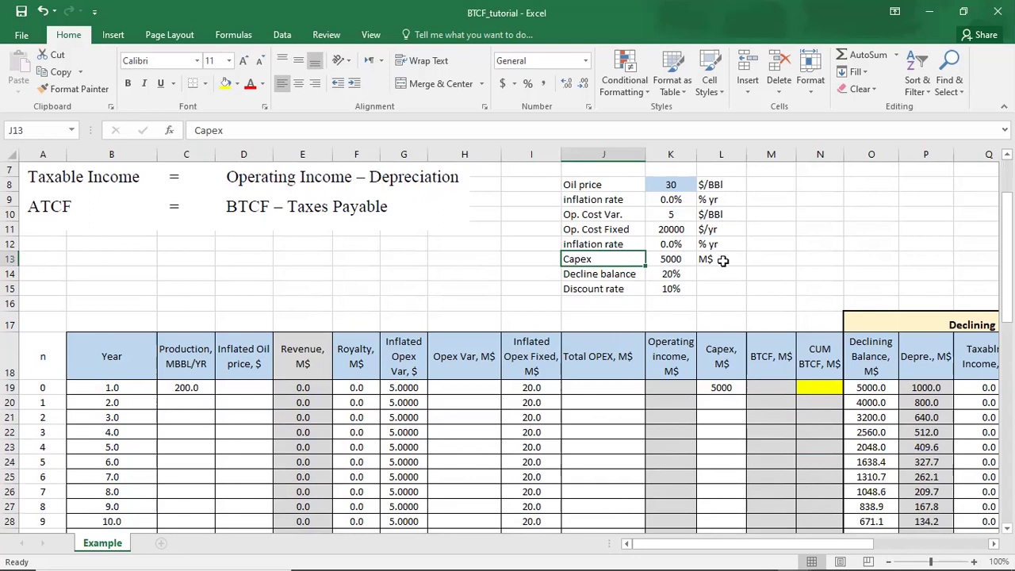
left_click(609, 277)
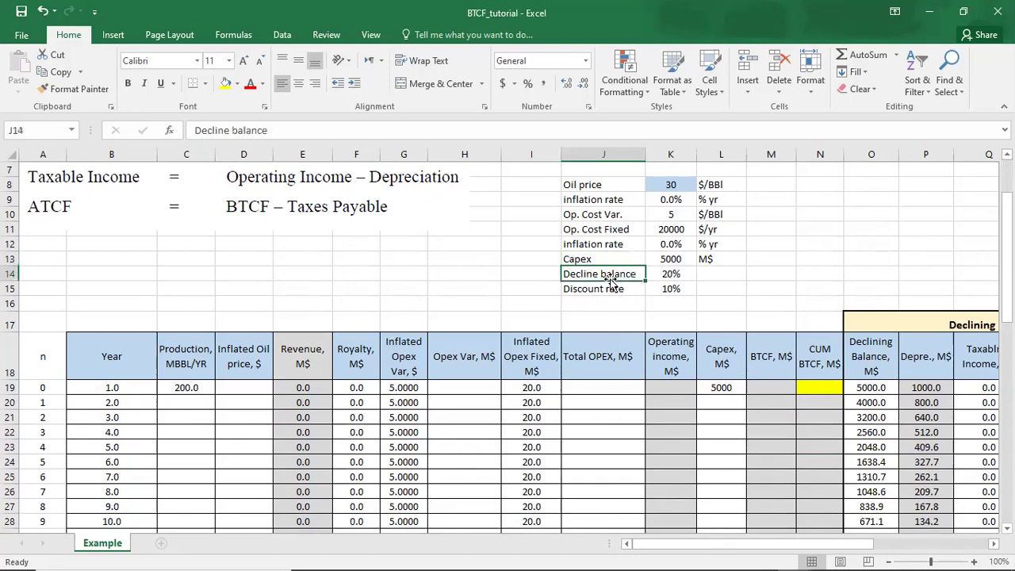
left_click(596, 290)
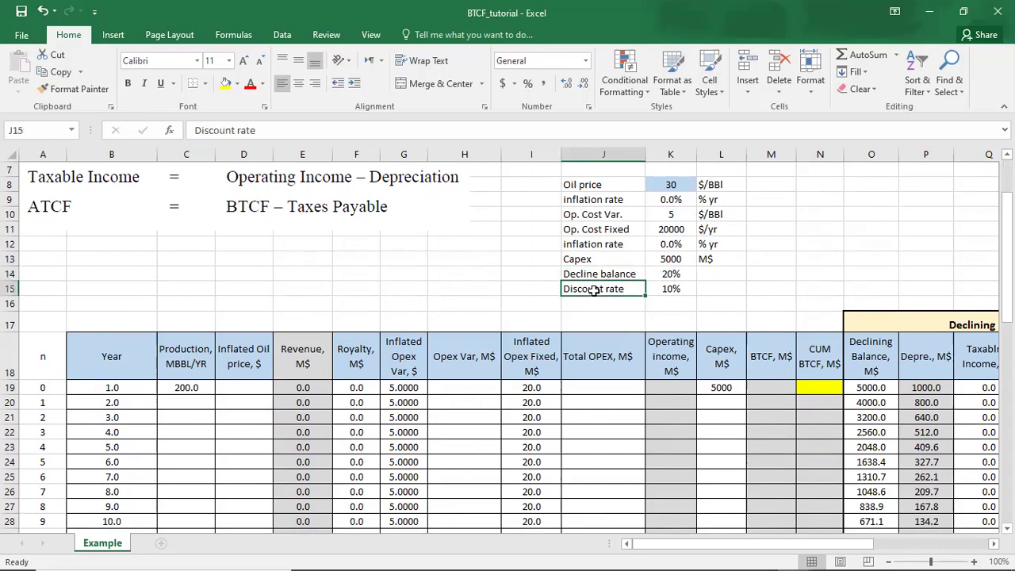
left_click(673, 290)
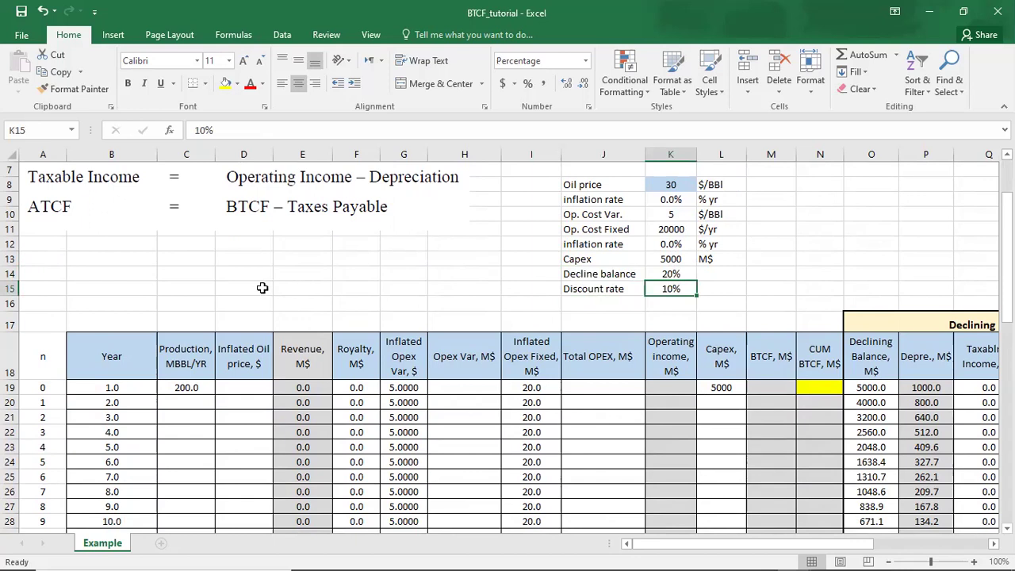
Enter the year-1 production formula =$C$19*(1-$K$4)^A20 in C20
left_click(198, 401)
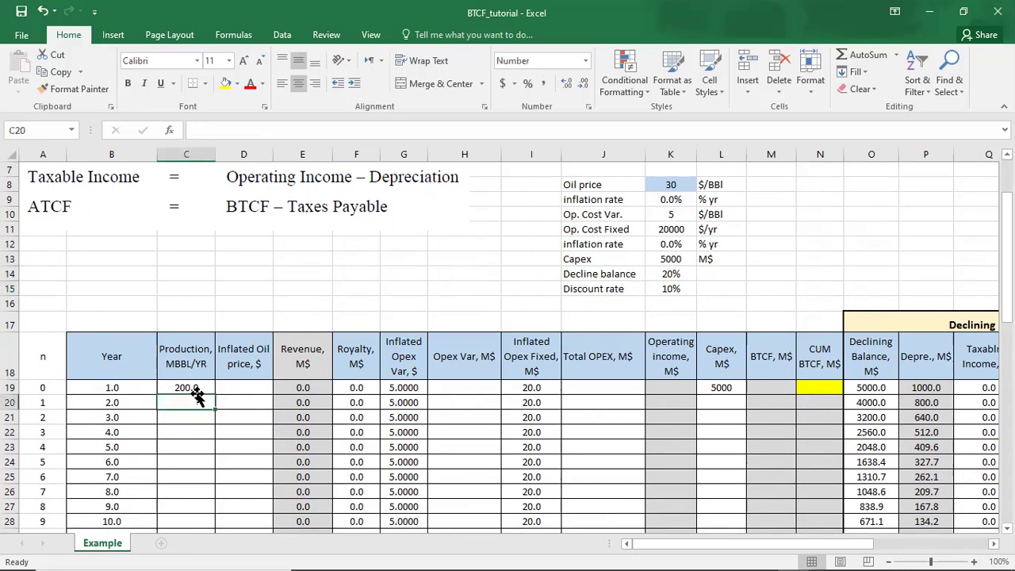
scroll(192, 362, "down", 1)
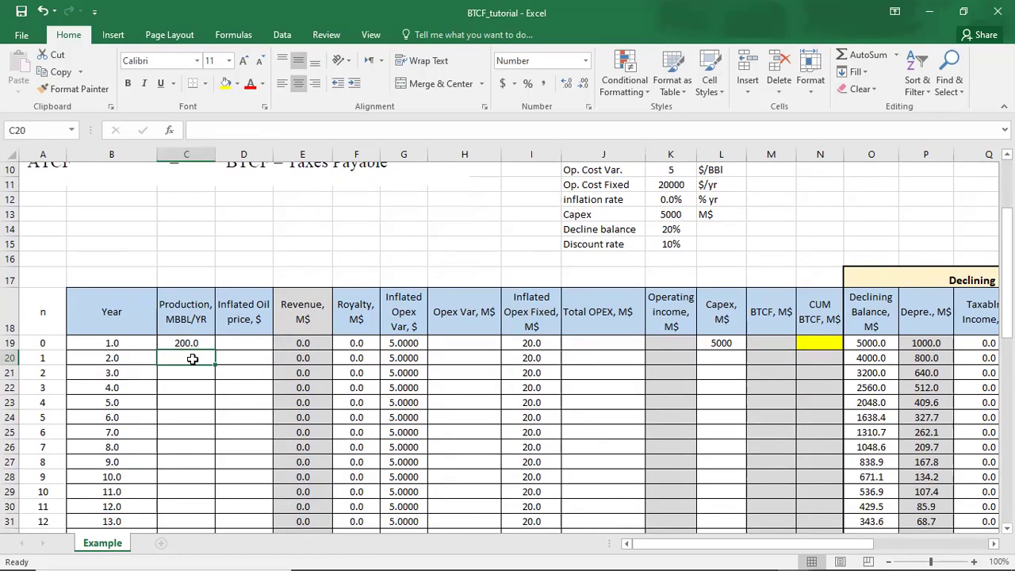
scroll(193, 359, "up", 2)
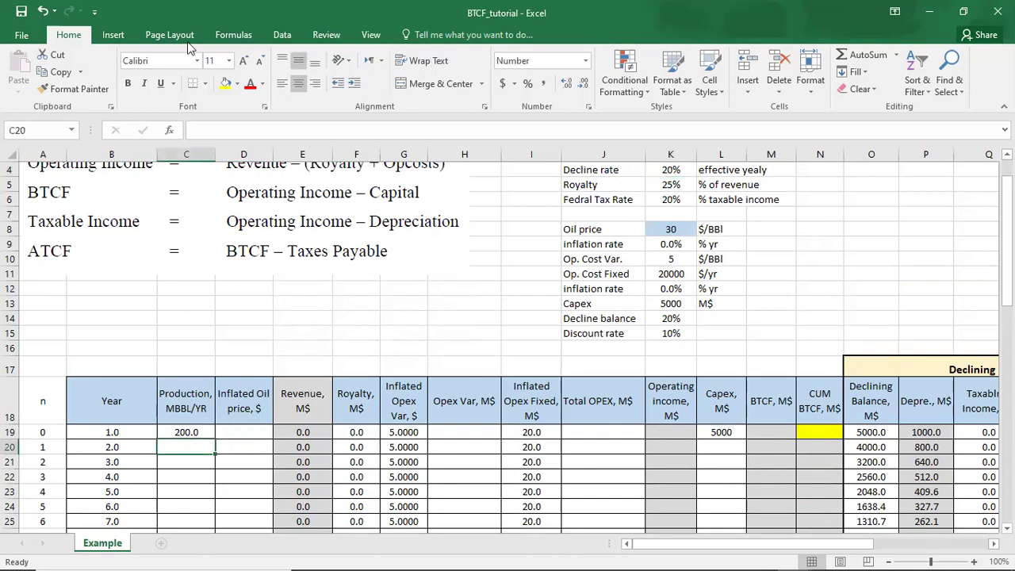
type("=")
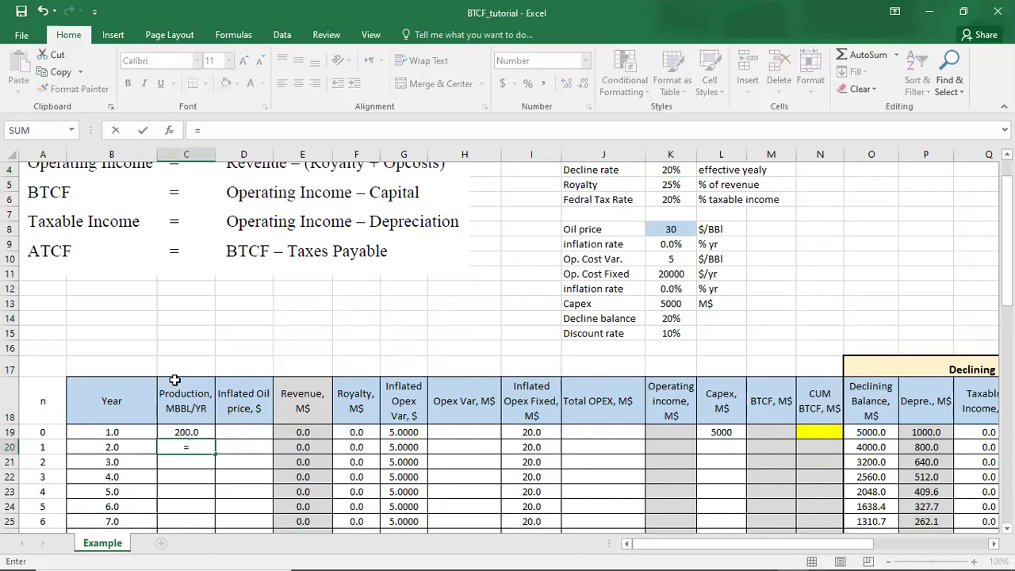
left_click(199, 432)
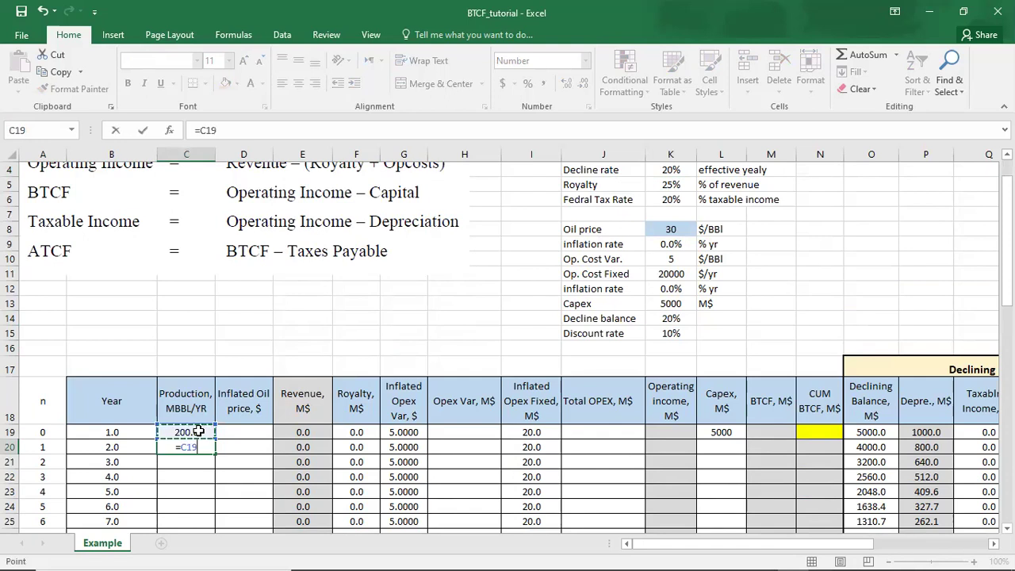
key("F4")
type("*(1-")
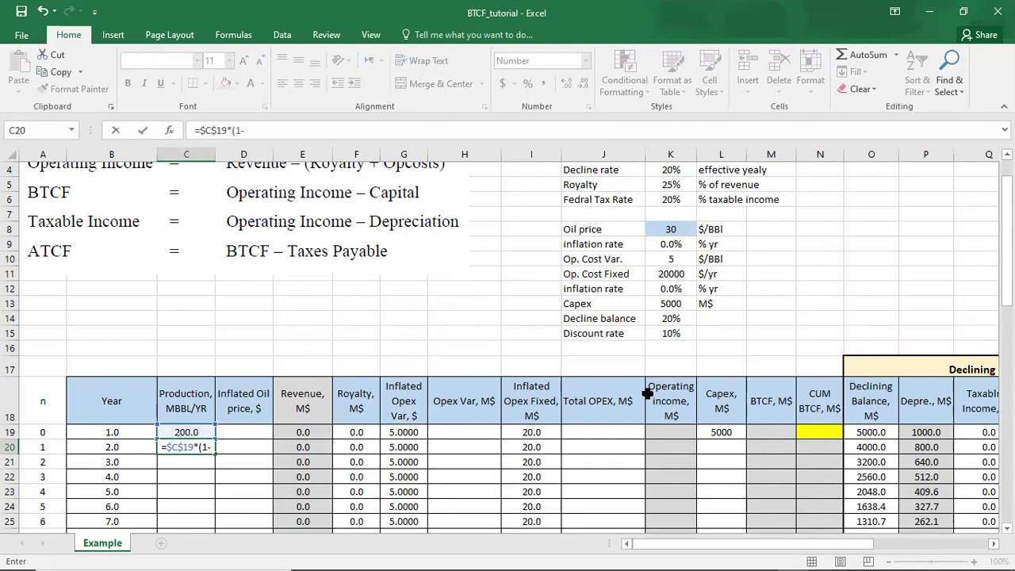
scroll(647, 393, "up", 1)
left_click(664, 215)
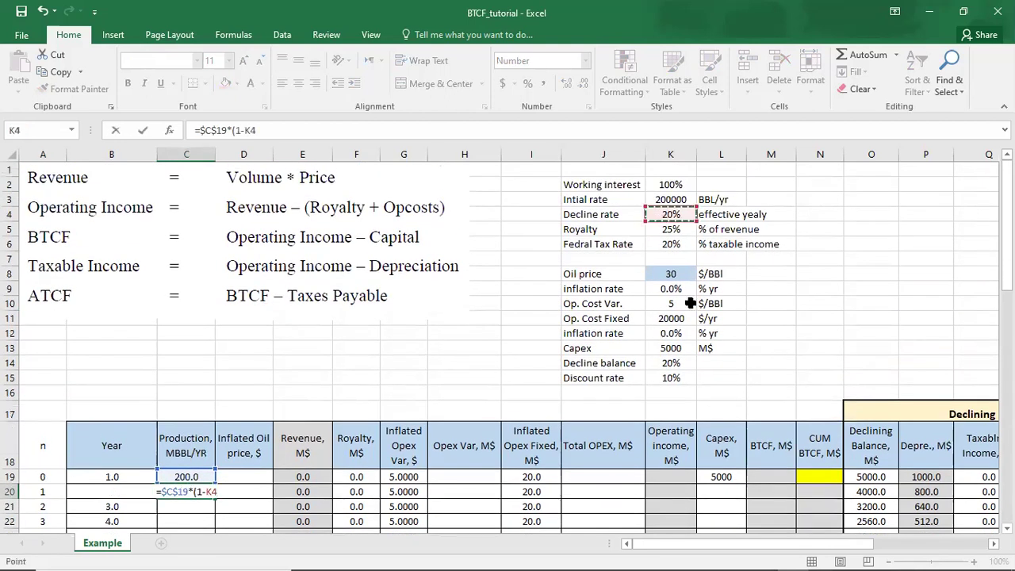
key("F4")
type(")^")
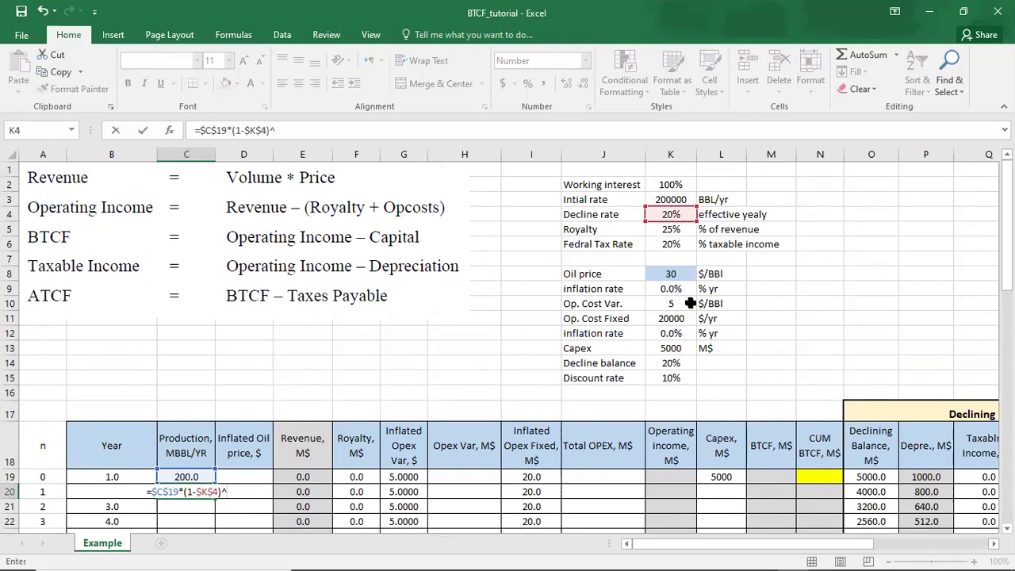
left_click(45, 491)
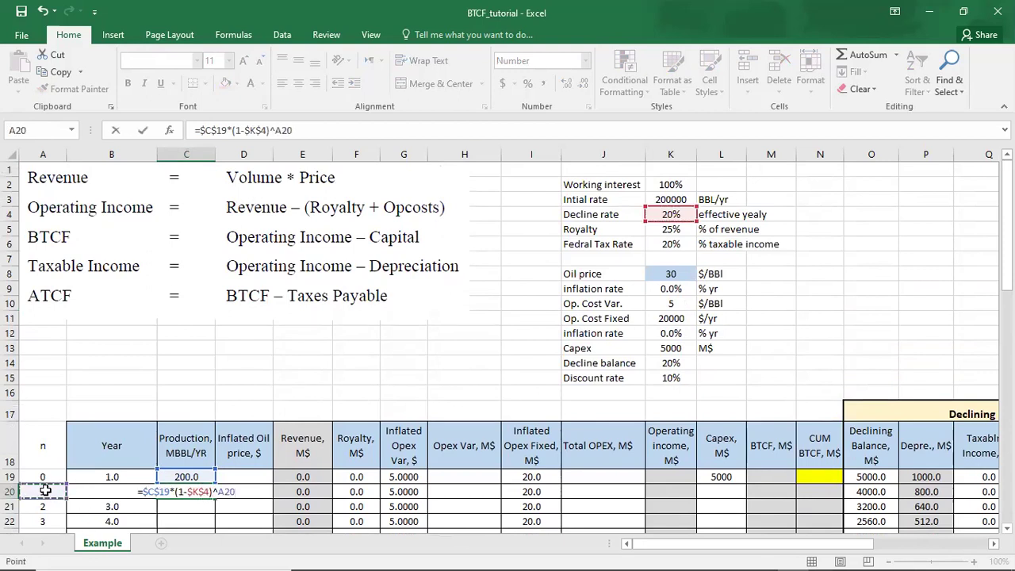
key("Return")
Fill the production formula down the column, declining to 41.9 at n=7
scroll(143, 460, "down", 2)
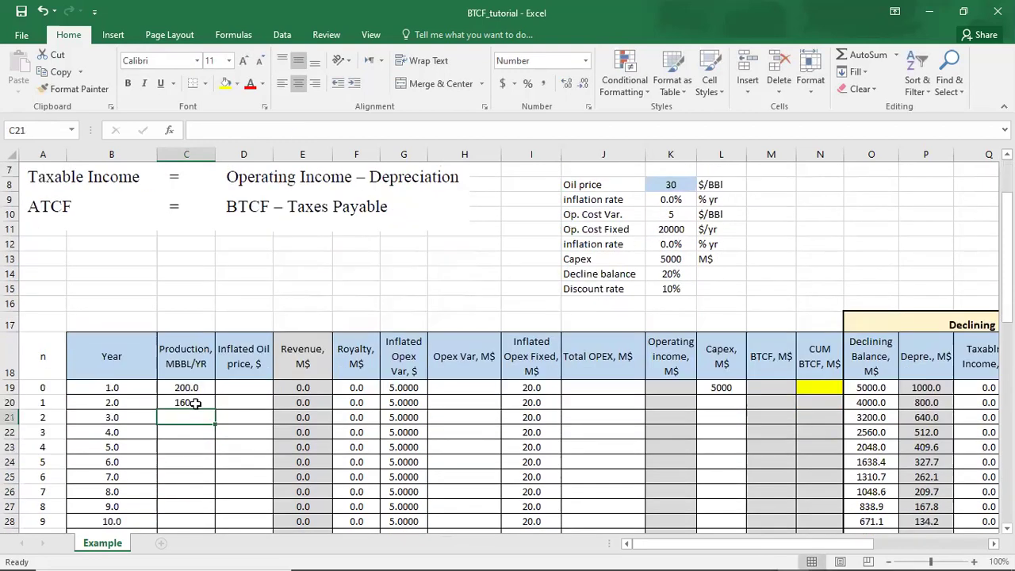
left_click(196, 404)
double_click(215, 410)
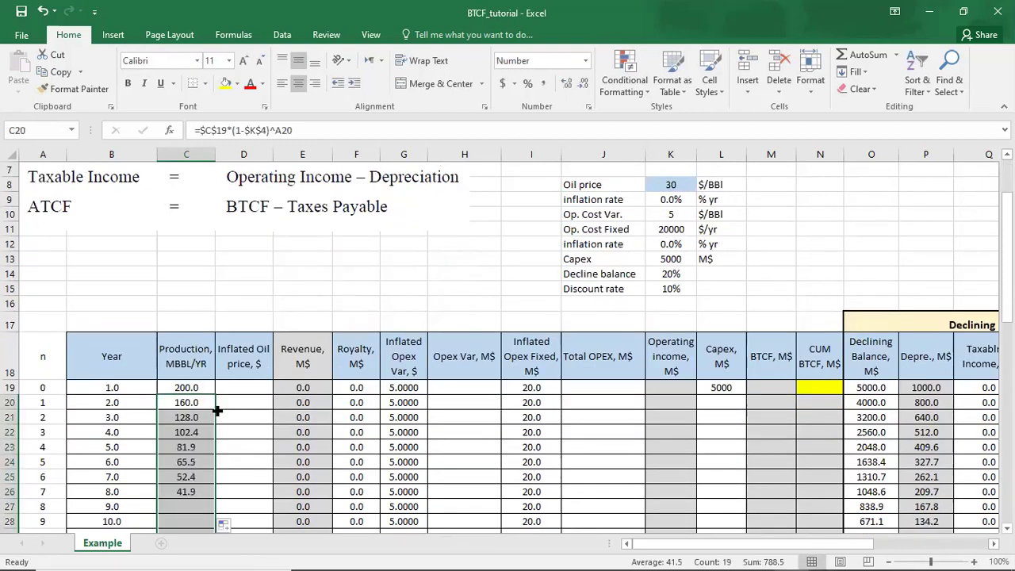
scroll(208, 409, "down", 4)
Enter =$K$8 in D19 and fill it down to D28, giving a 30.000 oil price every year
scroll(207, 408, "up", 3)
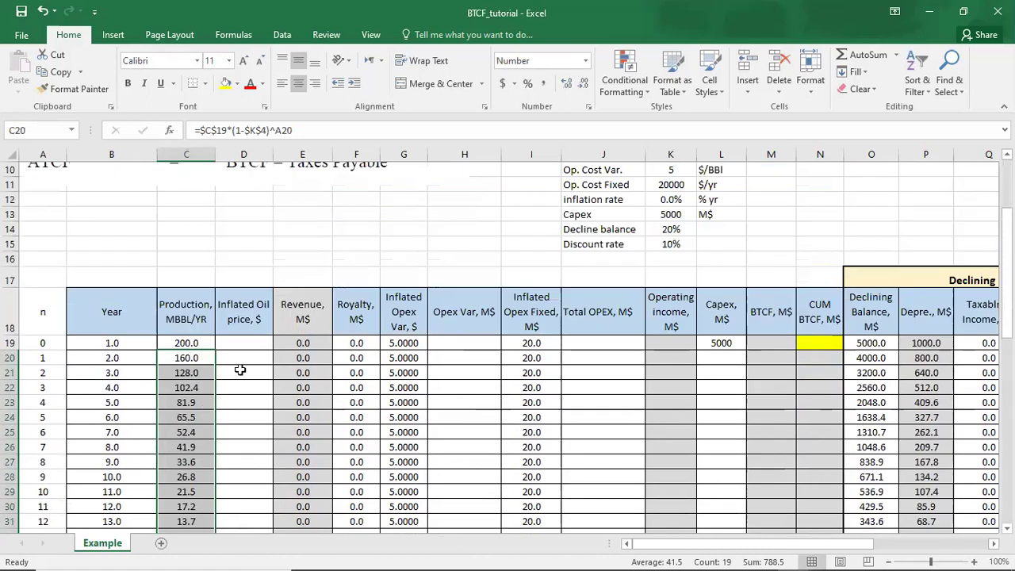
left_click(244, 344)
type("=")
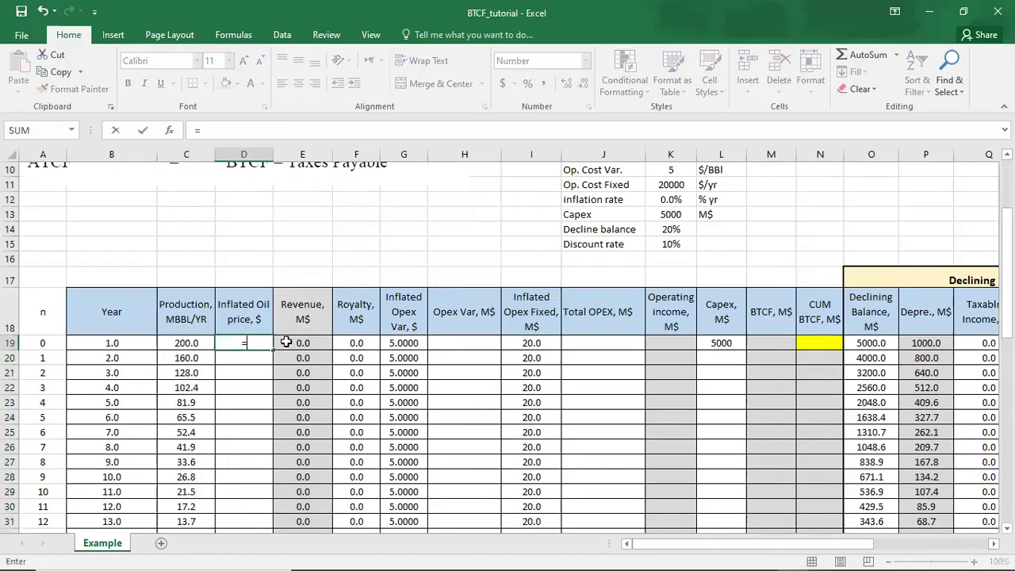
scroll(555, 269, "up", 1)
left_click(665, 184)
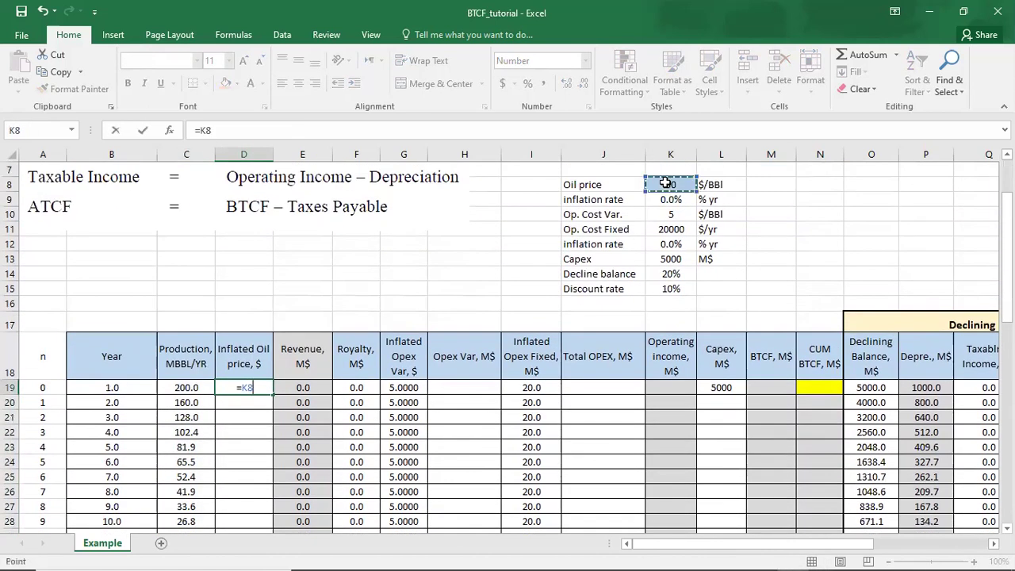
key("F4")
key("Return")
left_click(270, 389)
left_click_drag(271, 390, 270, 525)
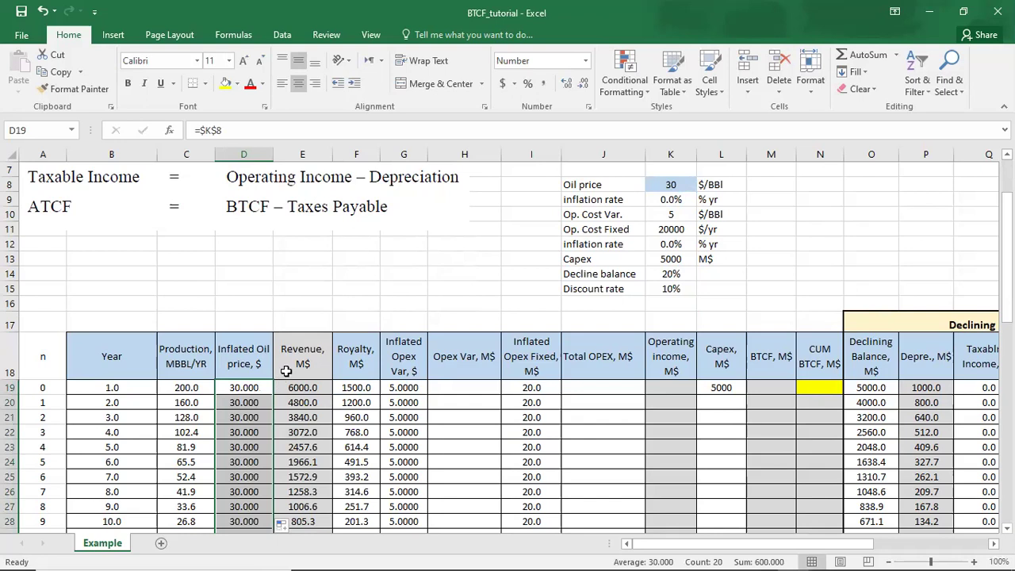
left_click(300, 387)
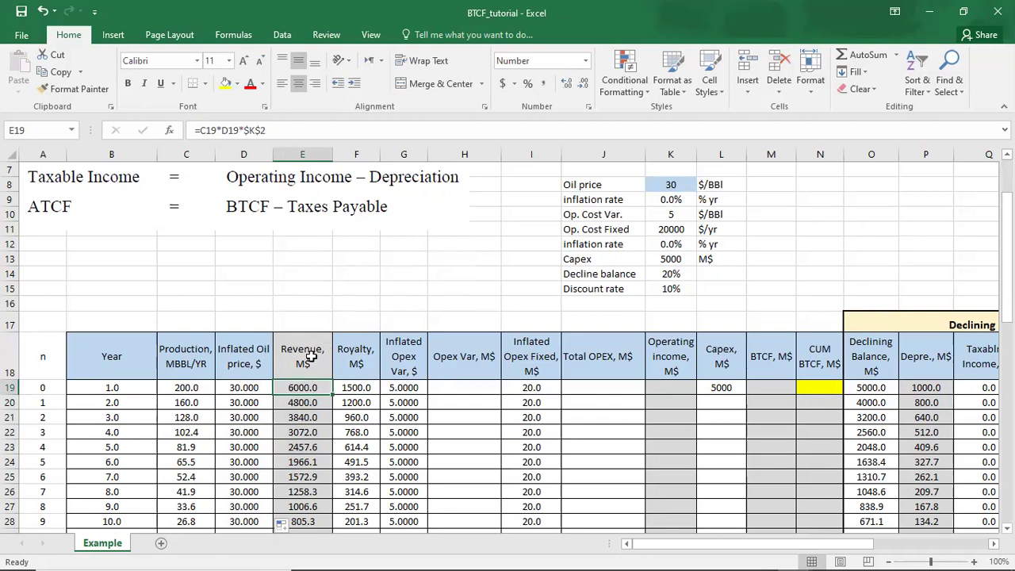
left_click(352, 389)
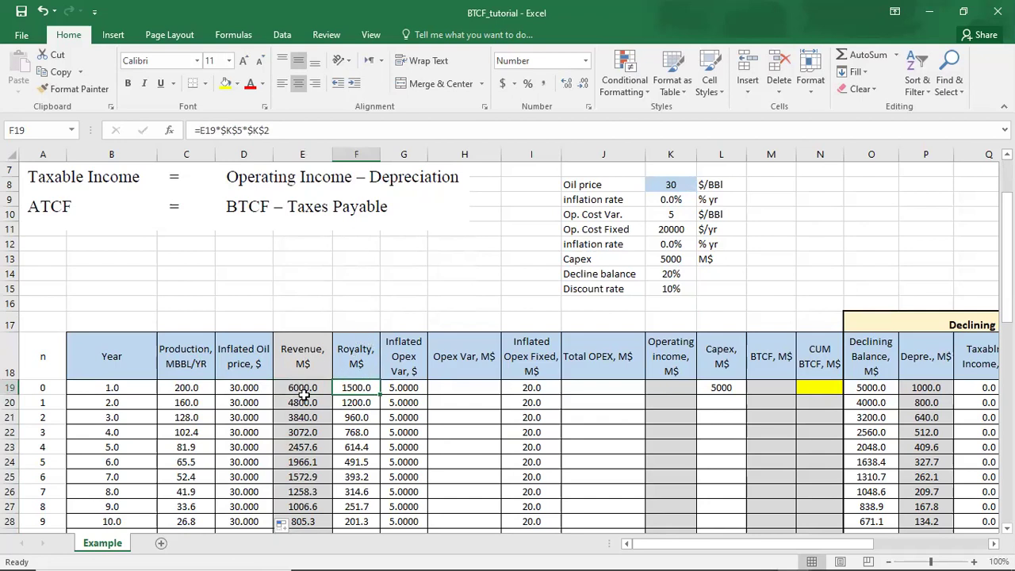
scroll(620, 241, "up", 2)
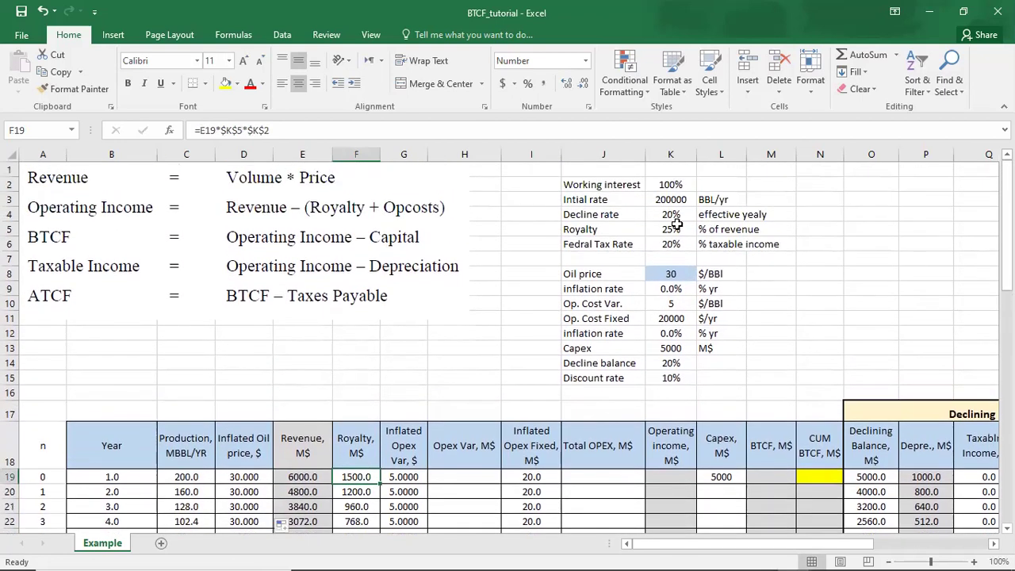
left_click(672, 229)
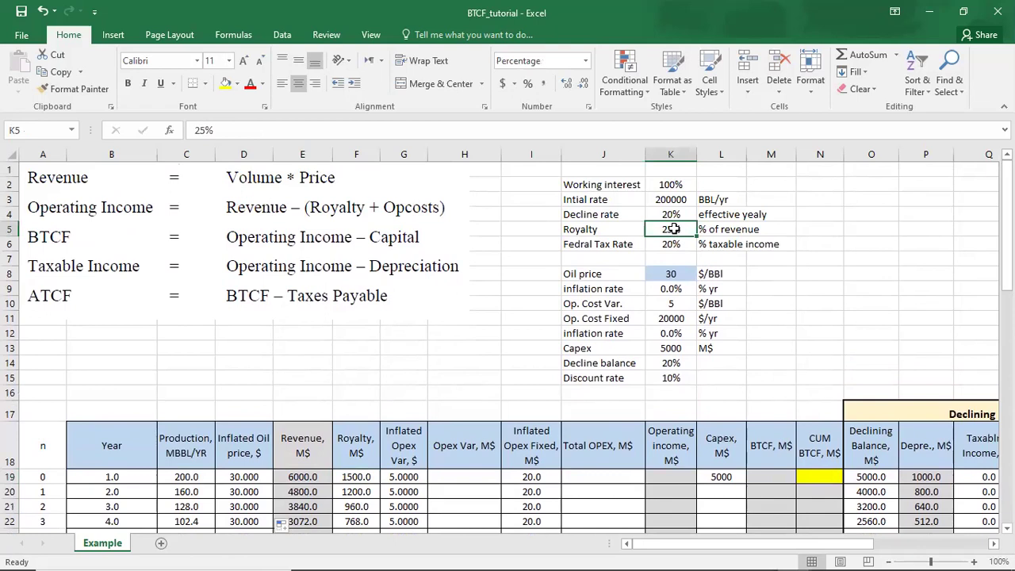
scroll(502, 302, "down", 2)
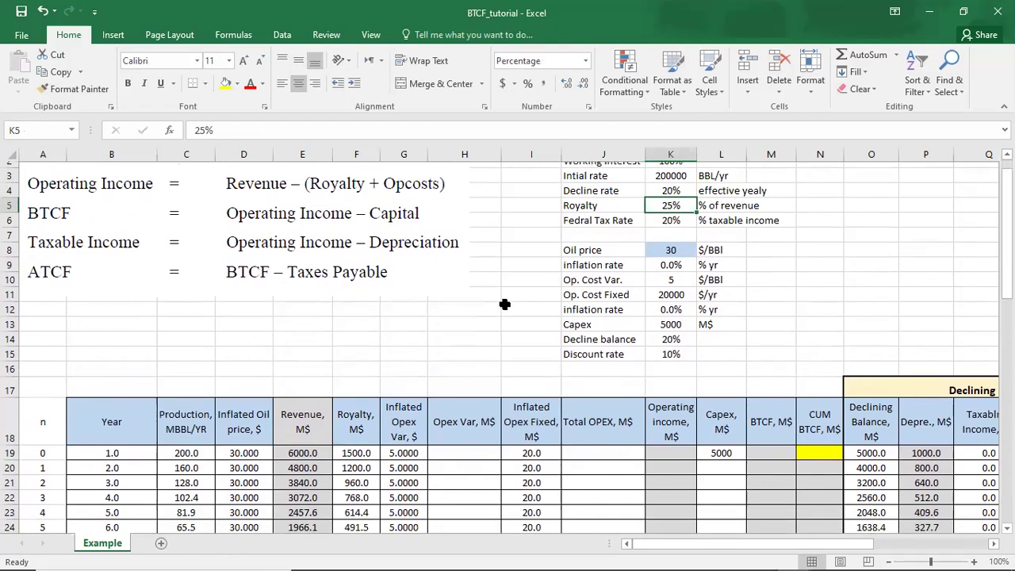
left_click(457, 388)
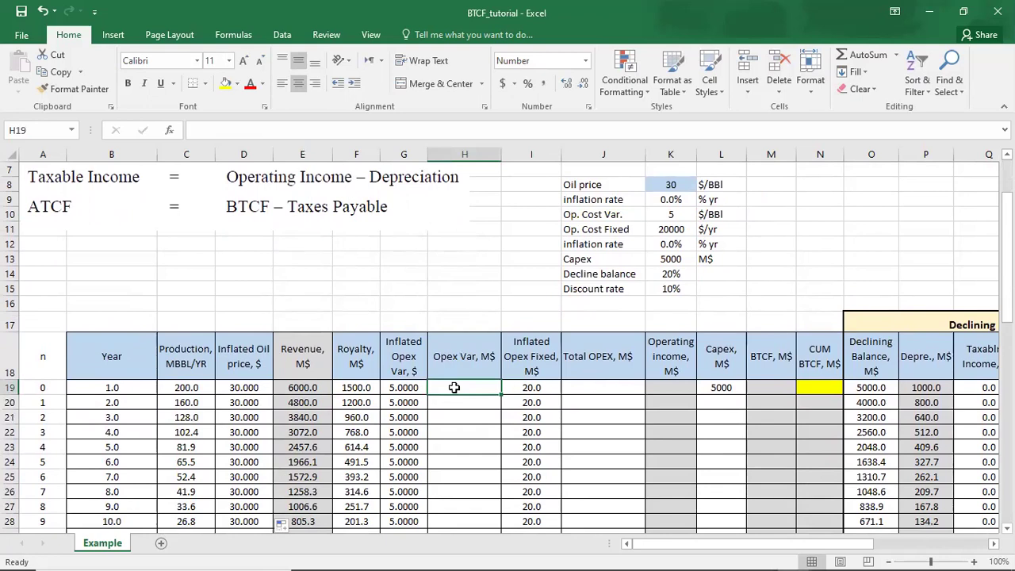
Build an Opex Var formula in H19 from opex var, production and absolute $K$2, and fill down
type("=")
scroll(456, 389, "up", 1)
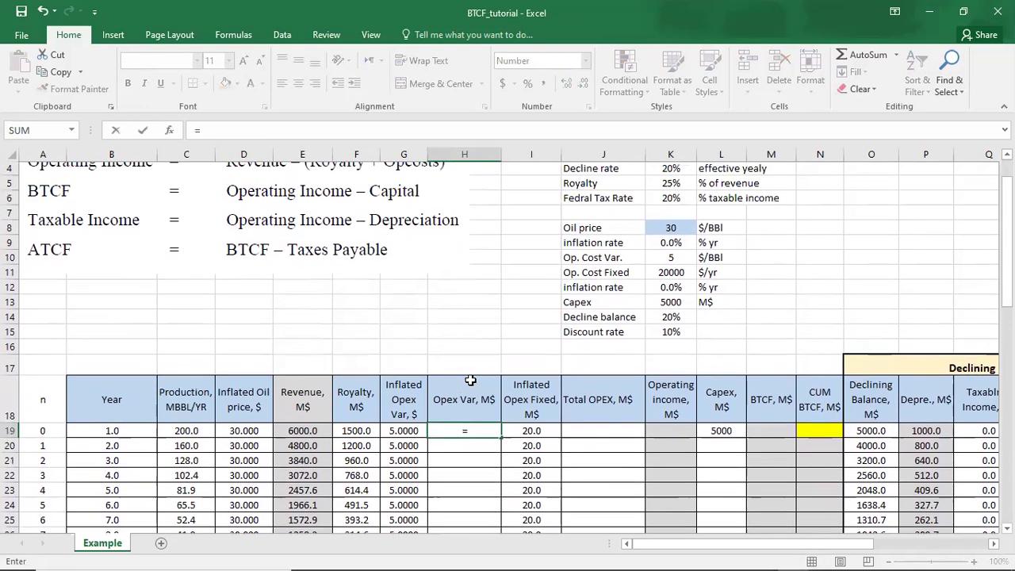
left_click(670, 262)
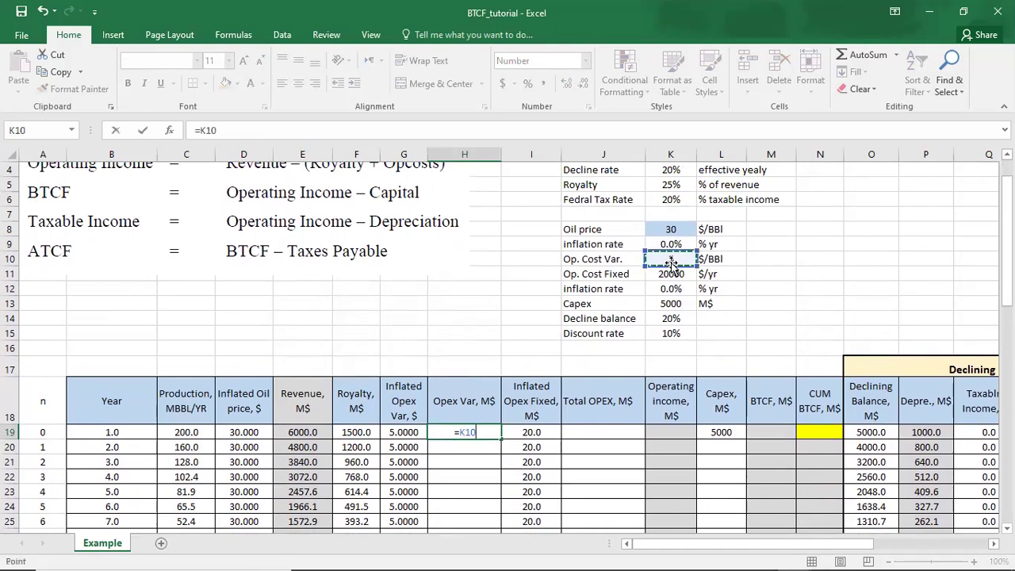
type("*")
left_click(188, 432)
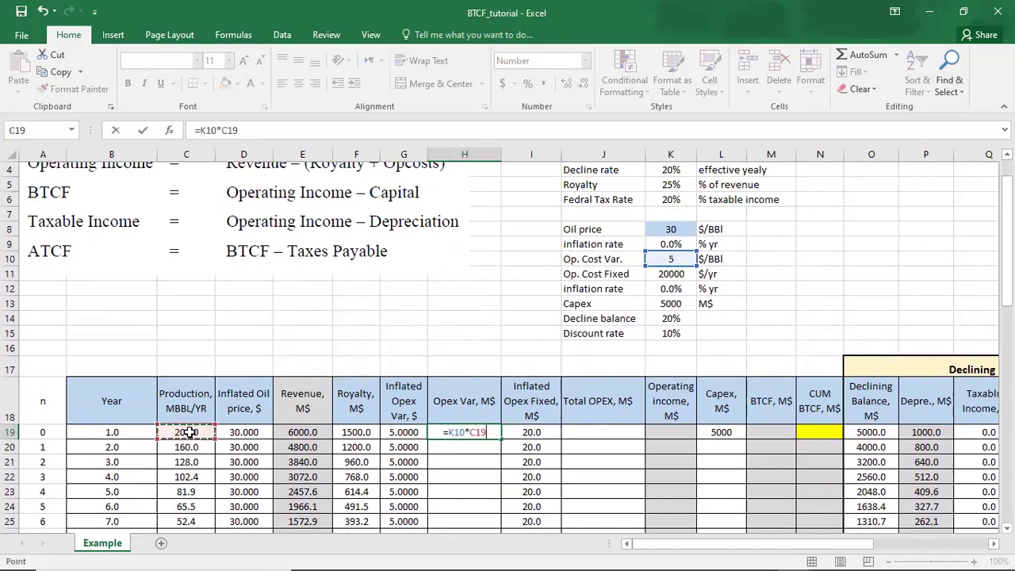
type("*")
scroll(317, 290, "up", 1)
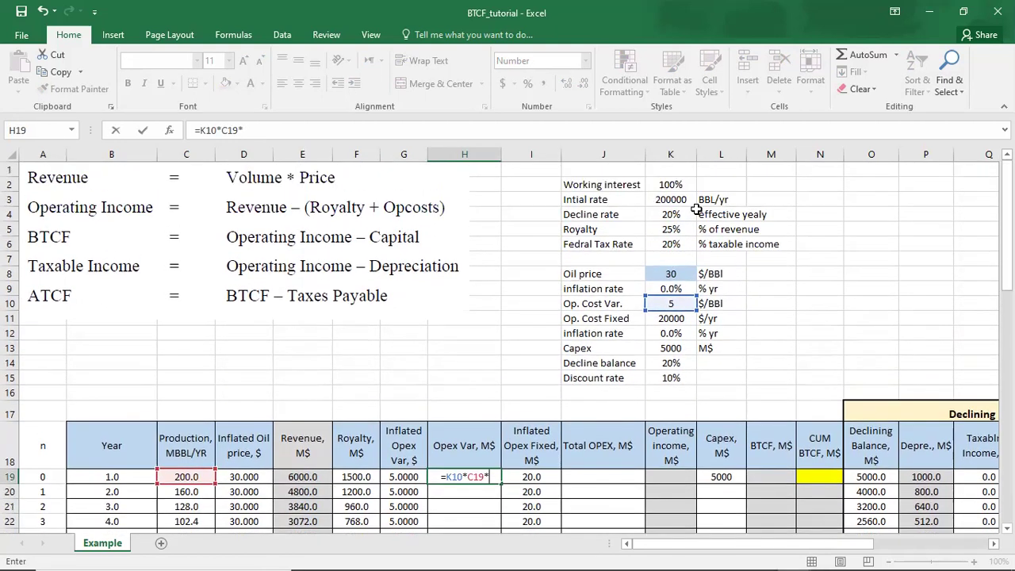
left_click(670, 183)
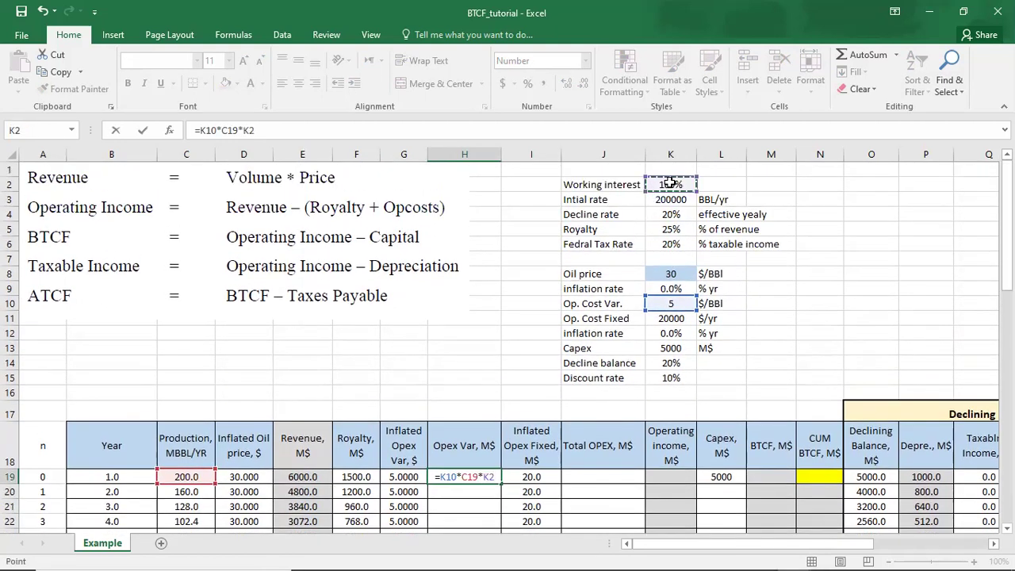
key("F4")
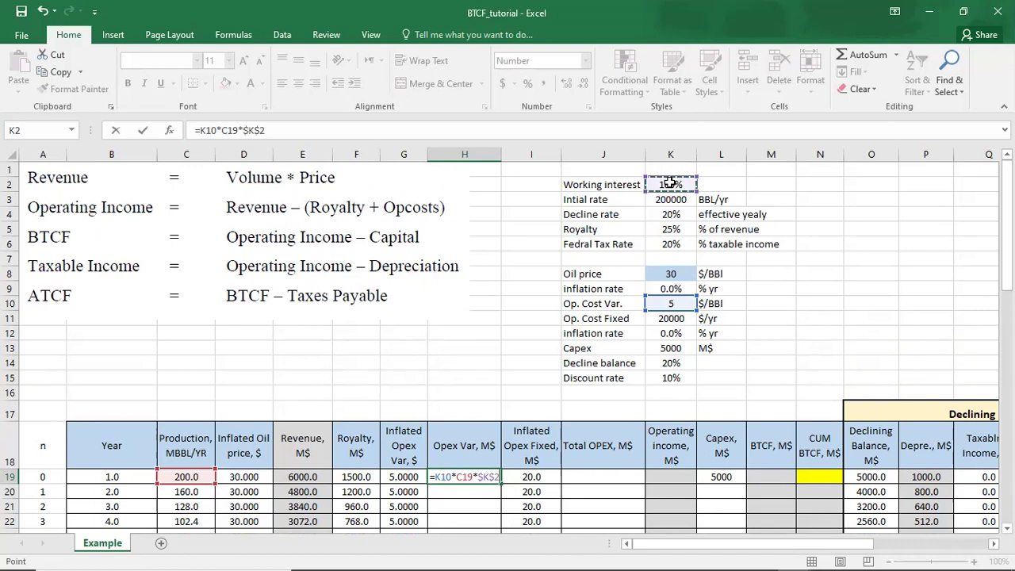
key("Return")
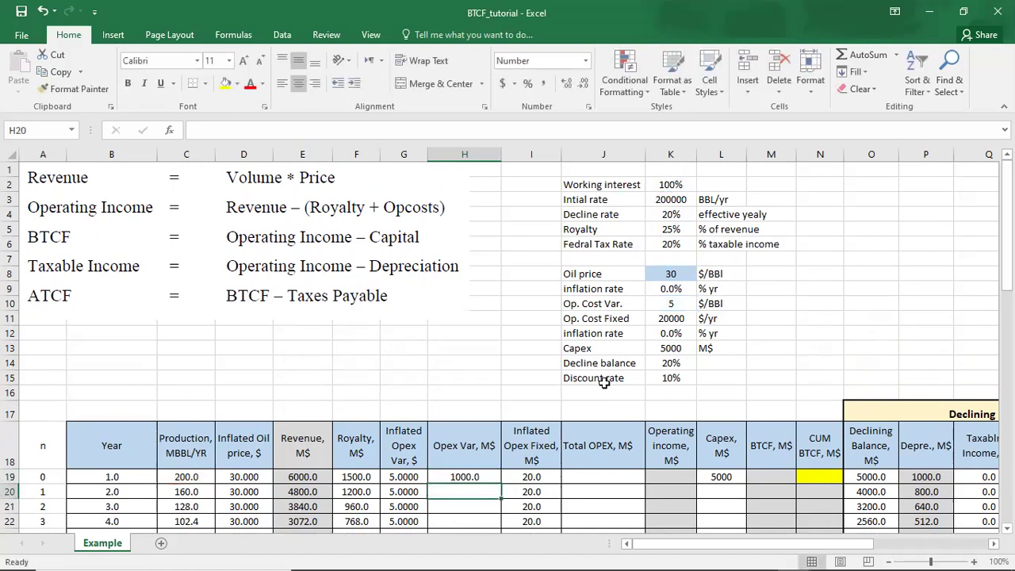
left_click(485, 477)
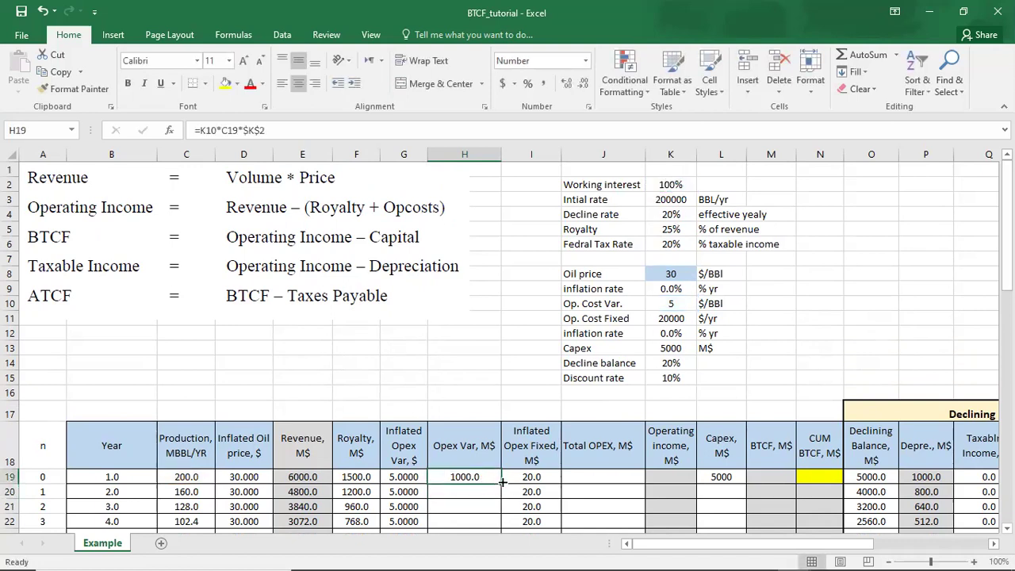
double_click(501, 484)
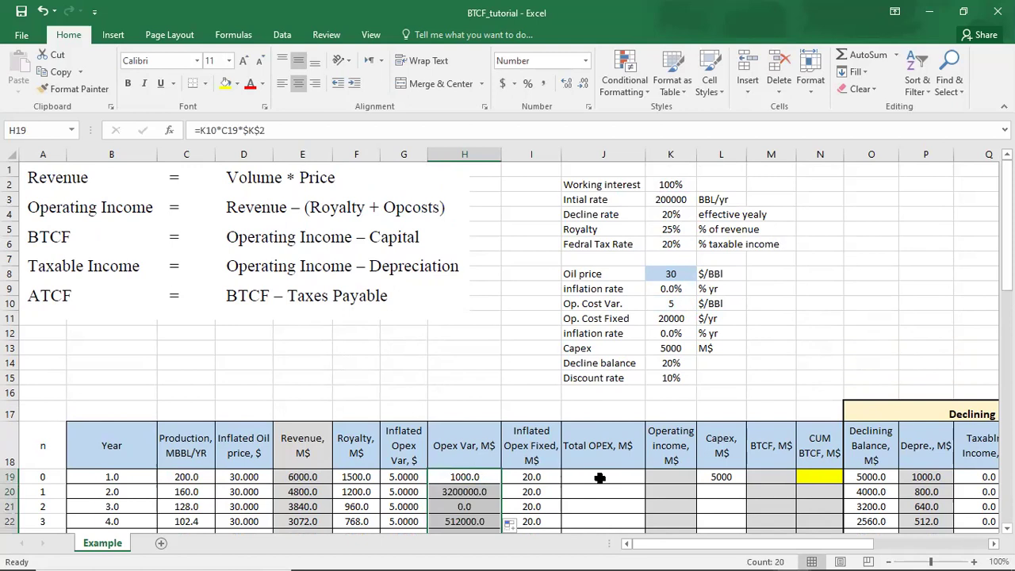
Correct H19 to =G19*C19*$K$2 and refill it down the column
left_click(485, 476)
double_click(489, 476)
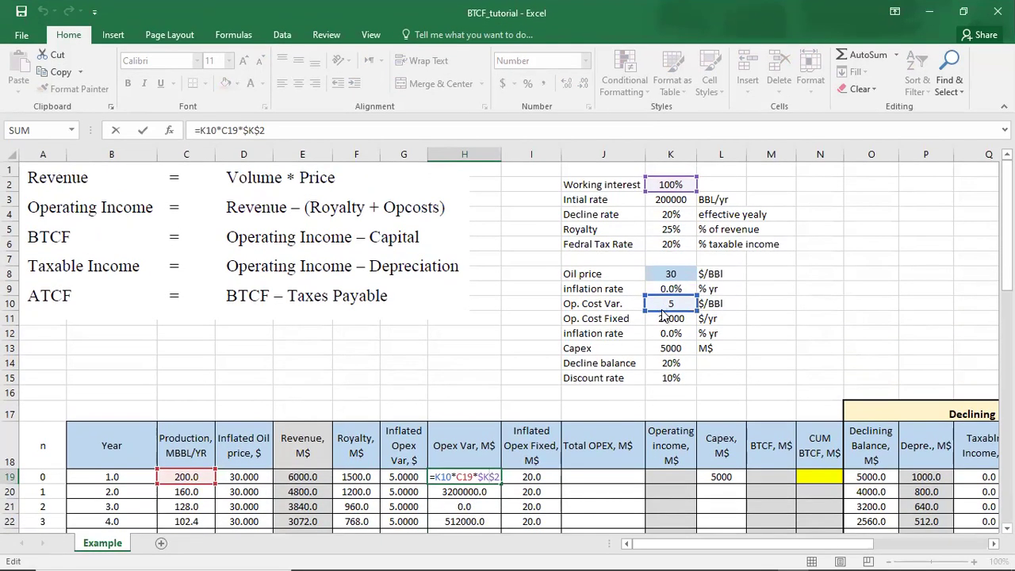
left_click(401, 491)
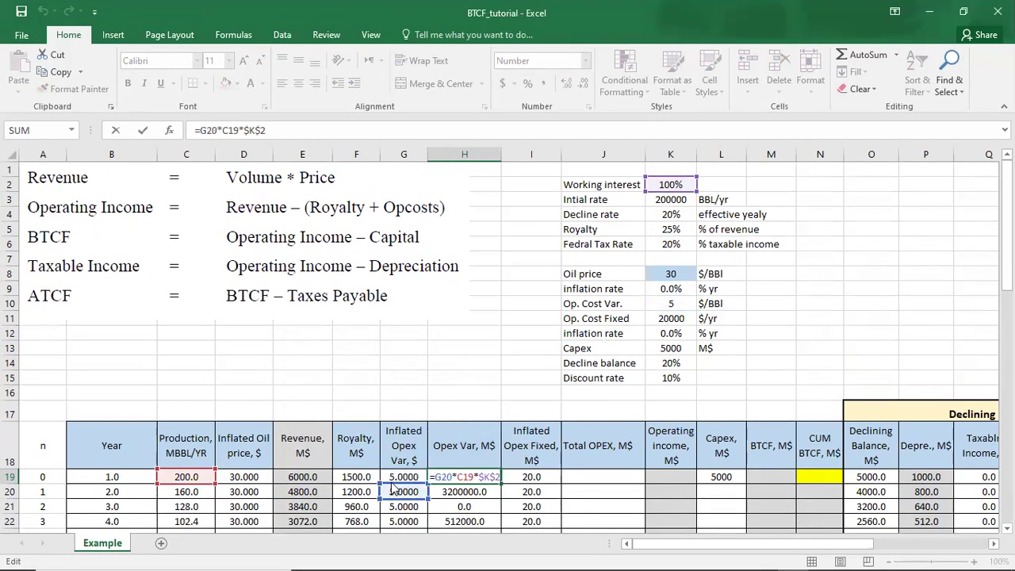
key("Return")
left_click(476, 474)
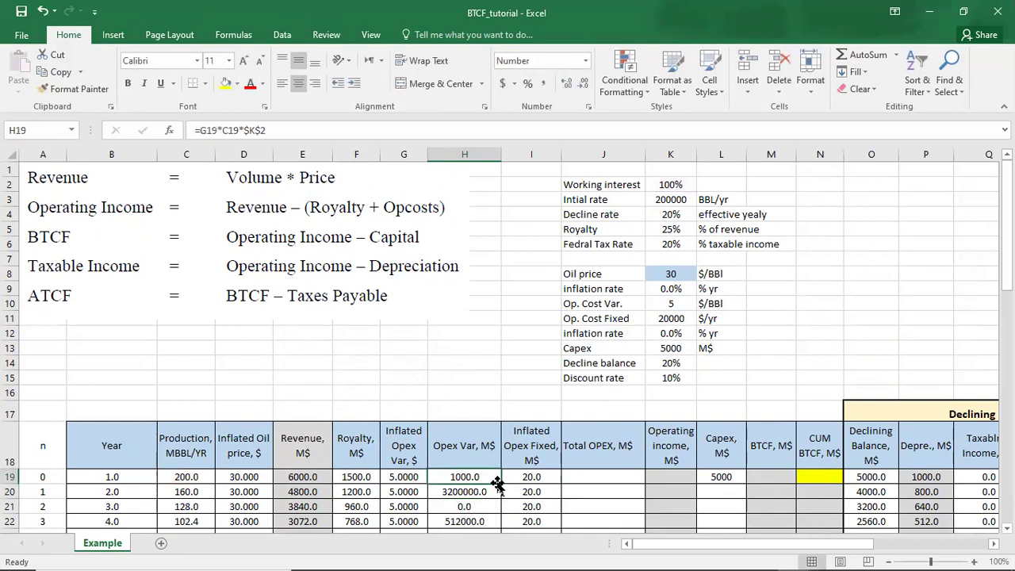
double_click(501, 483)
scroll(553, 436, "down", 1)
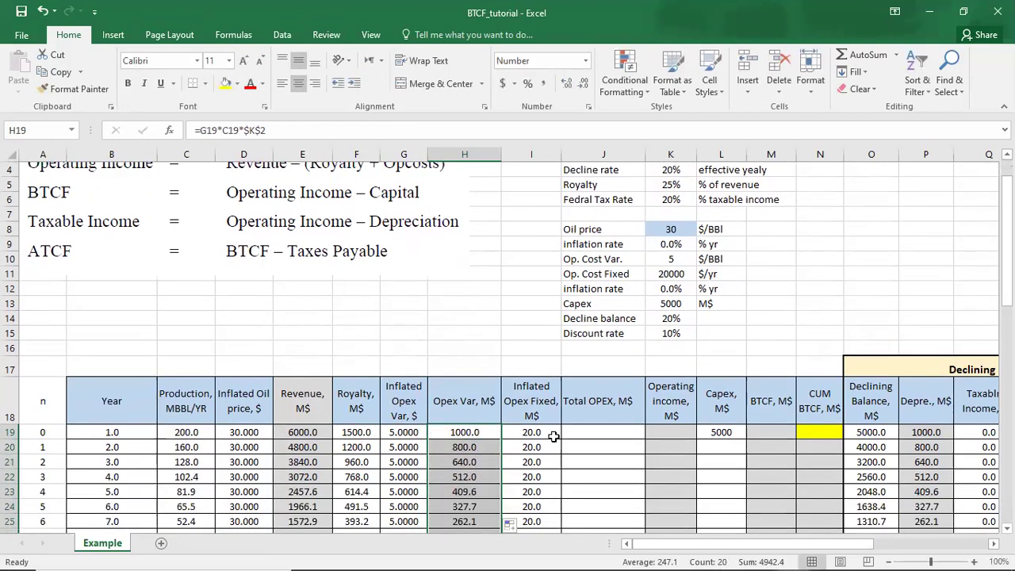
Enter Total OPEX =H19+I19 in J19 and fill it down all years
left_click(612, 432)
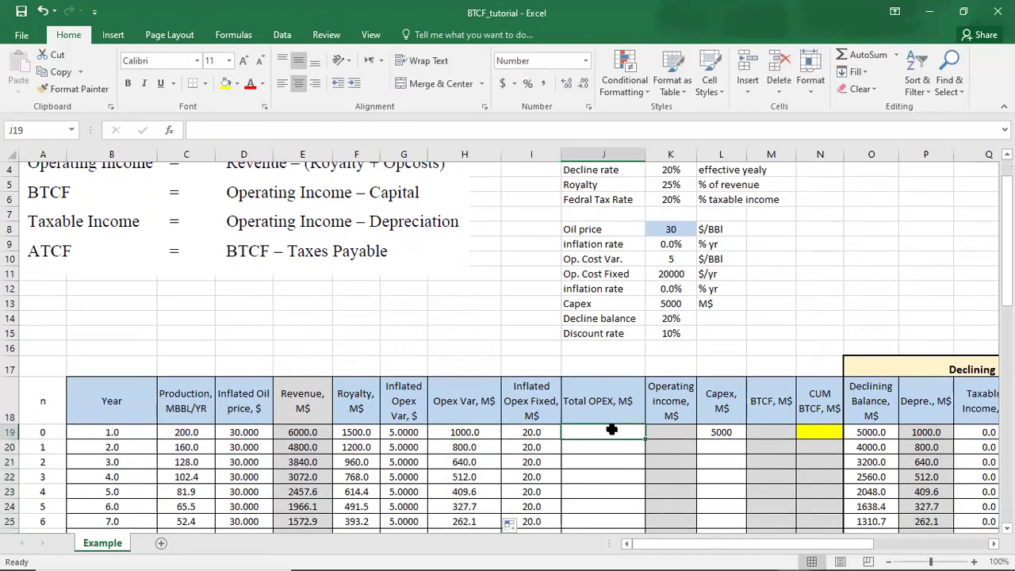
type("=")
left_click(462, 431)
type("+")
left_click(520, 430)
key("Return")
left_click(626, 431)
double_click(644, 440)
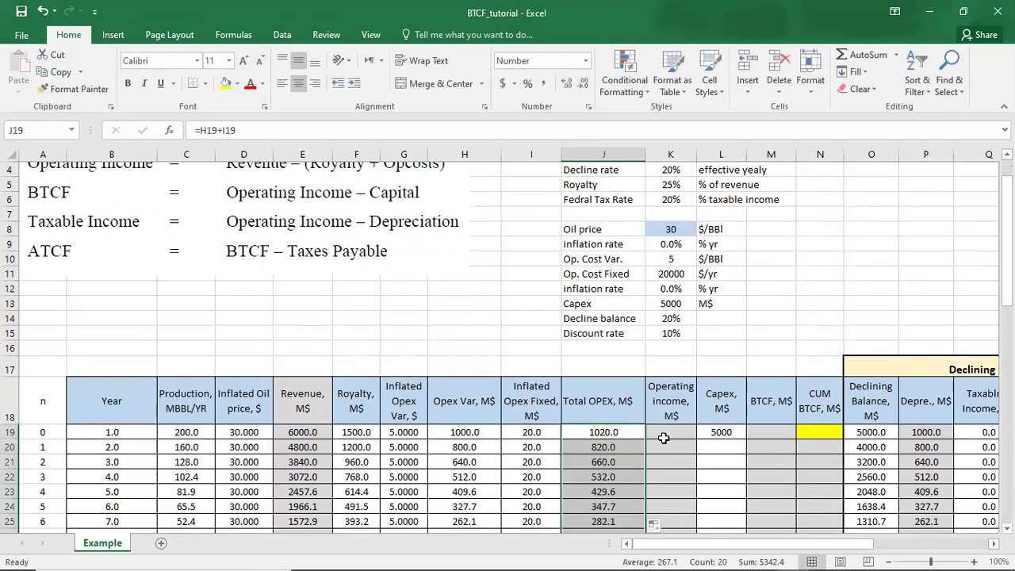
Enter Operating income =E19-F19-J19 in K19 and fill it down all years
left_click(664, 435)
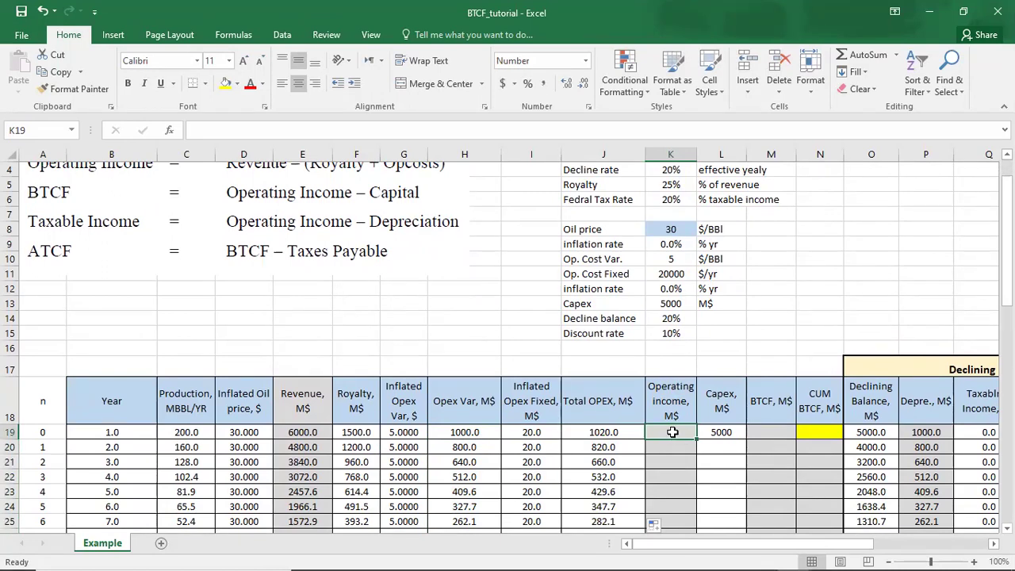
type("=")
left_click(313, 431)
type("-")
left_click(353, 432)
type("-")
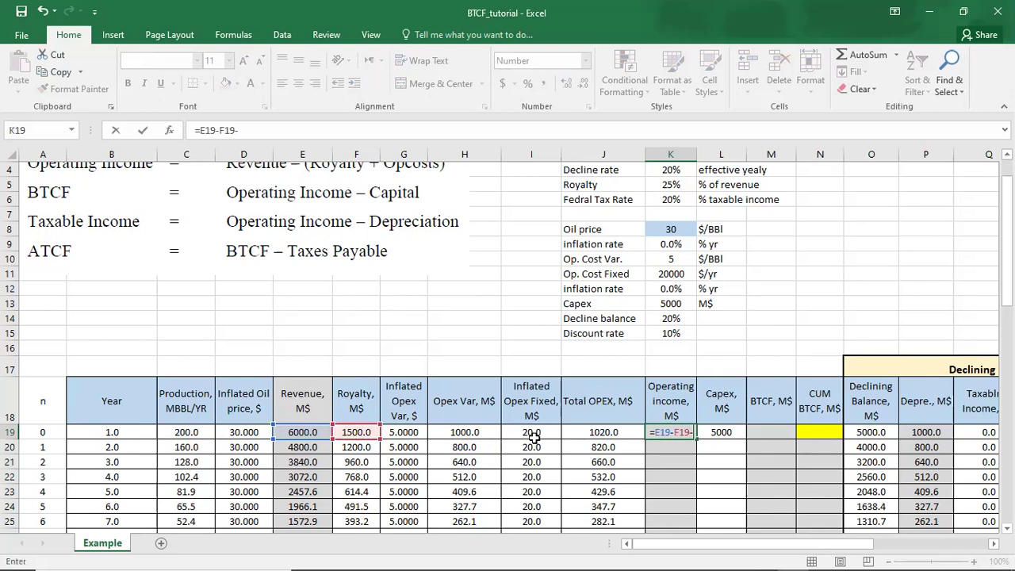
left_click(577, 432)
key("Return")
left_click(671, 430)
double_click(697, 439)
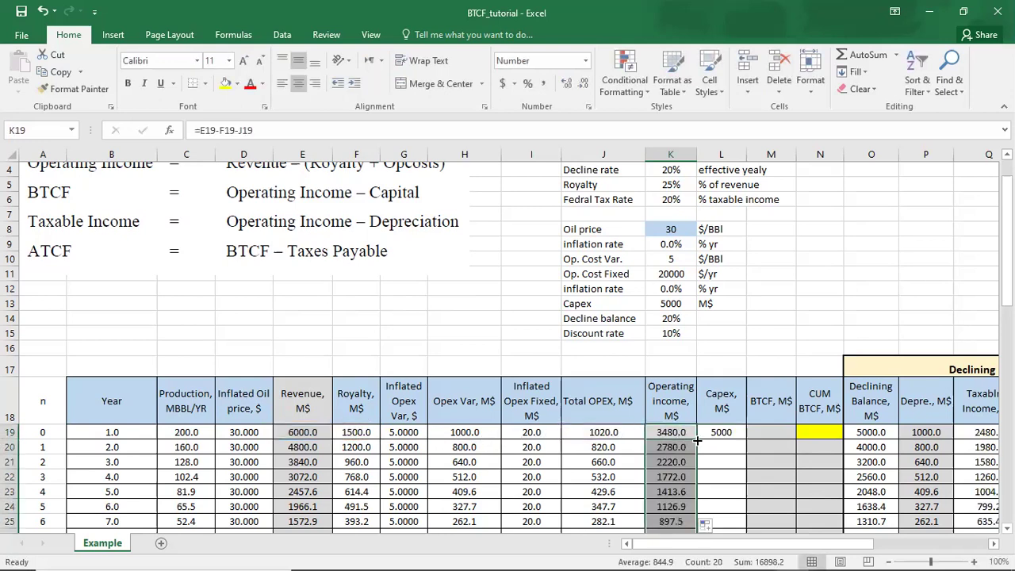
scroll(696, 442, "down", 1)
left_click(769, 387)
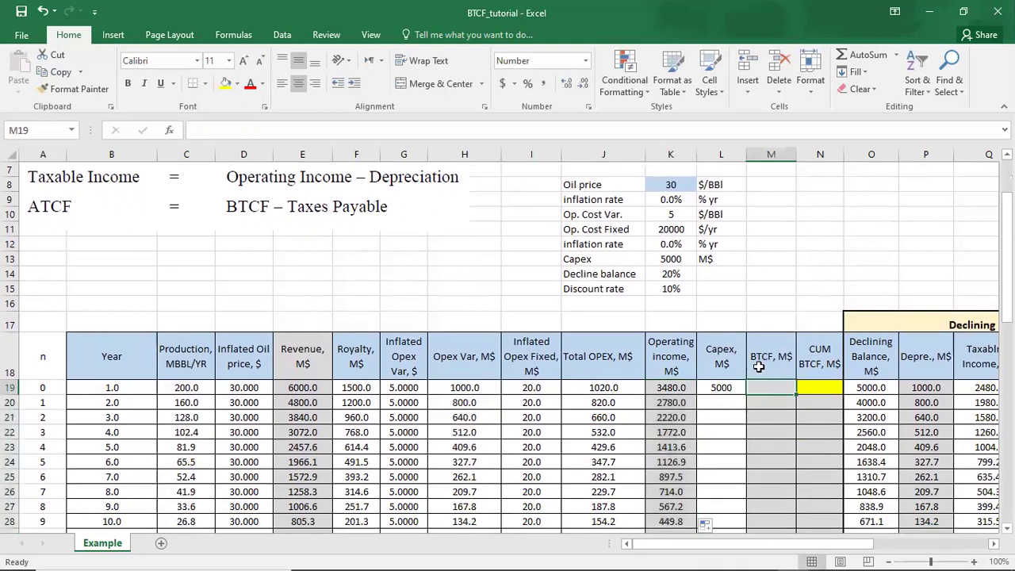
Enter BTCF =K19-L19 in M19 and fill it down all years
type("=")
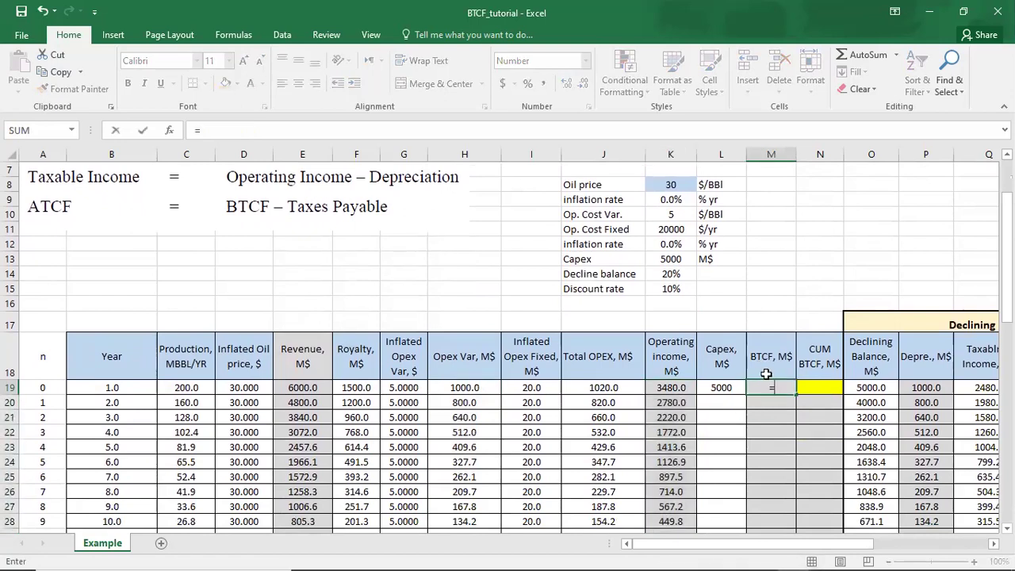
left_click(680, 387)
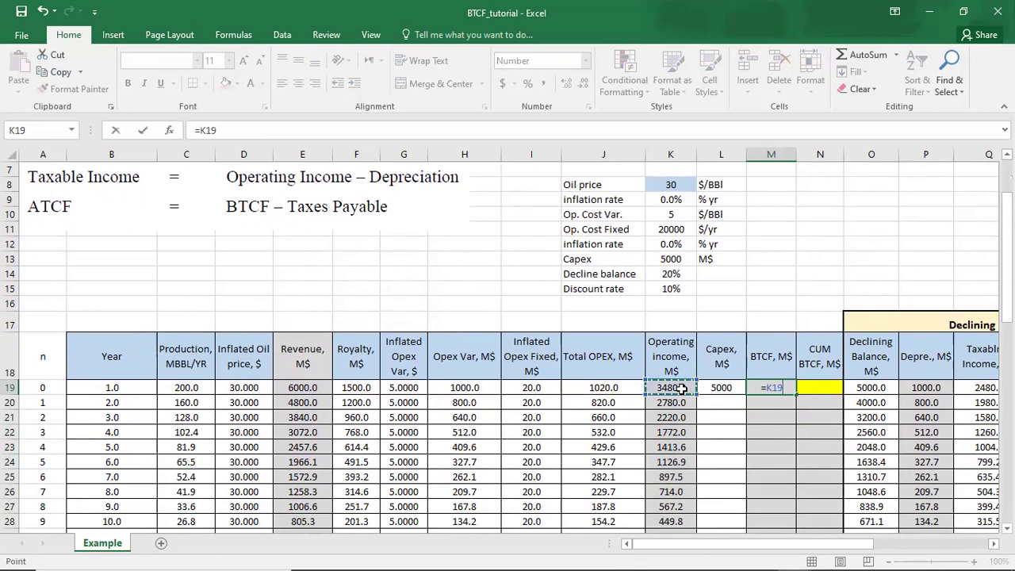
type("-")
left_click(718, 387)
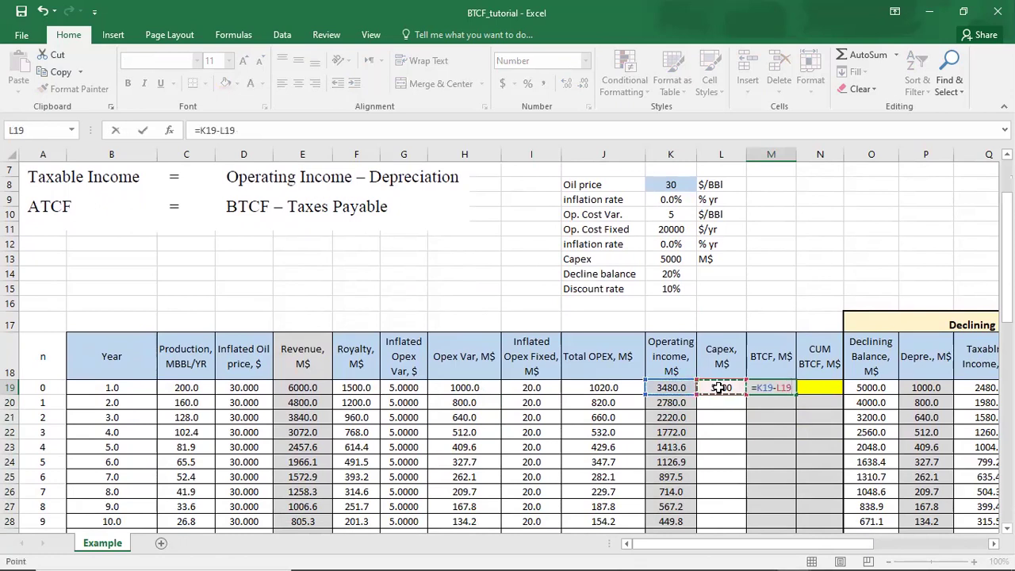
key("Return")
left_click(773, 388)
double_click(793, 395)
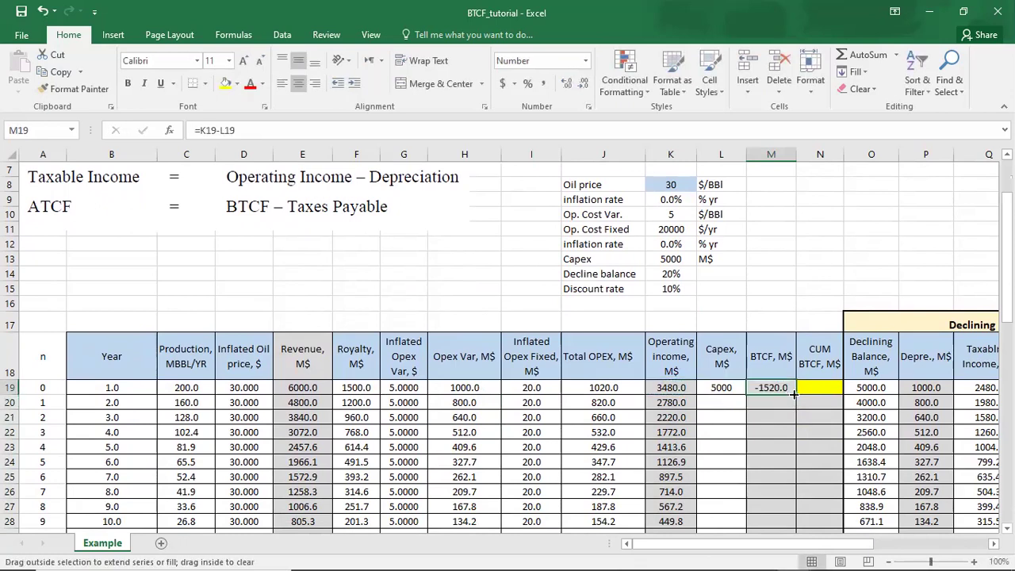
Set CUM BTCF with =M19 in N19 and =N19+M20 in N20, filled down to year 19
left_click(818, 386)
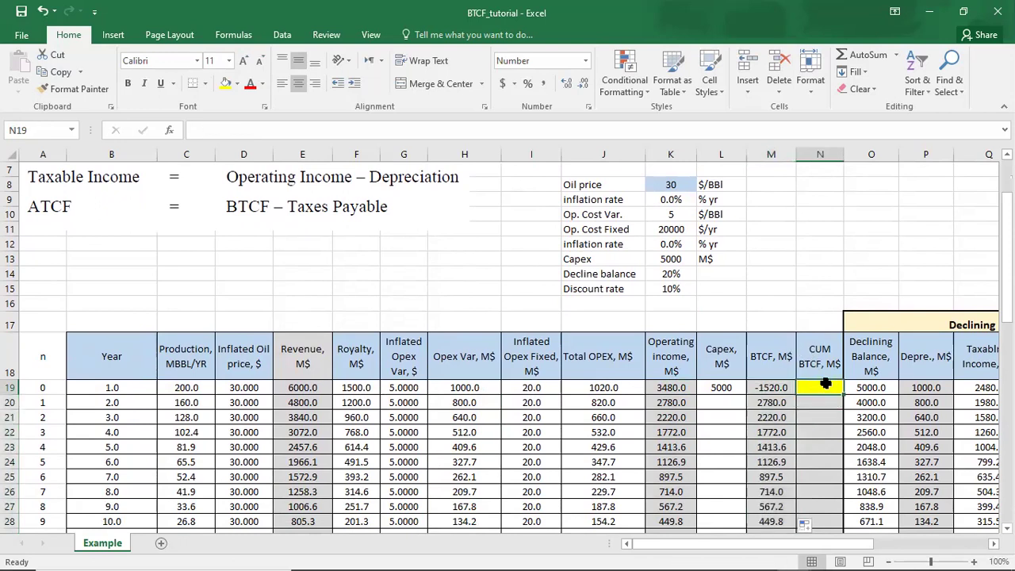
type("=")
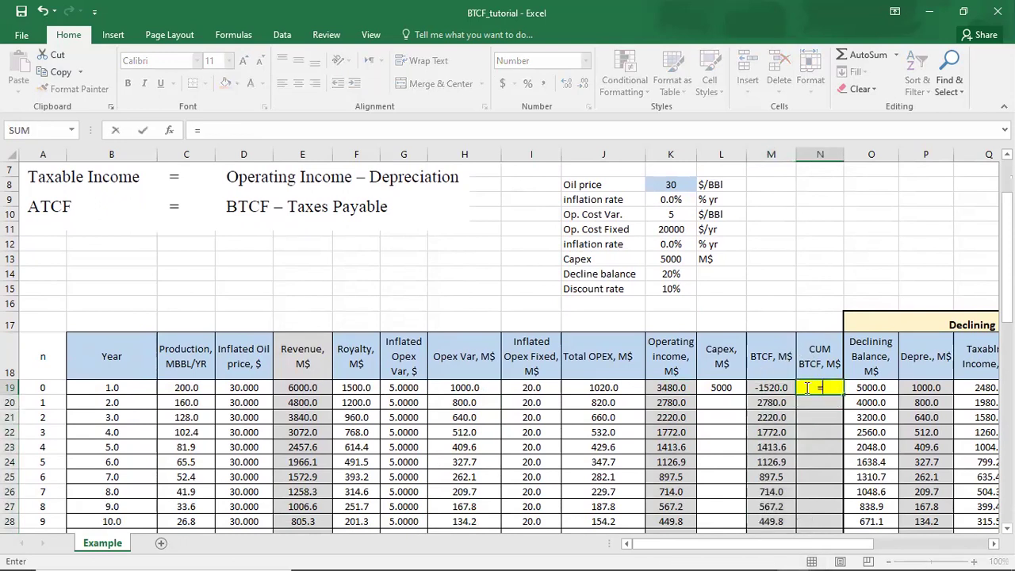
left_click(757, 389)
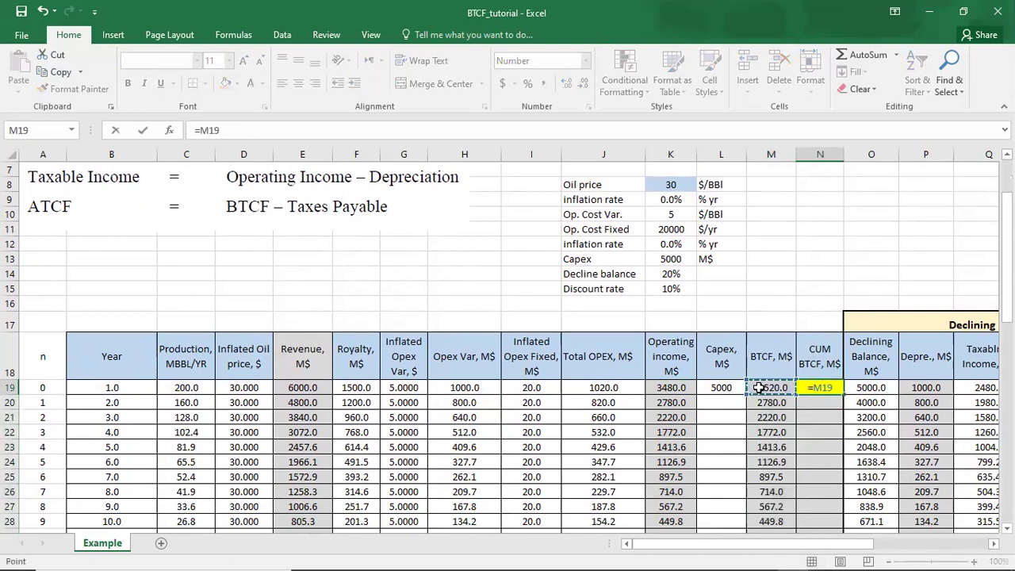
key("Return")
type("=")
left_click(820, 386)
type("+")
left_click(773, 403)
key("Return")
left_click(832, 405)
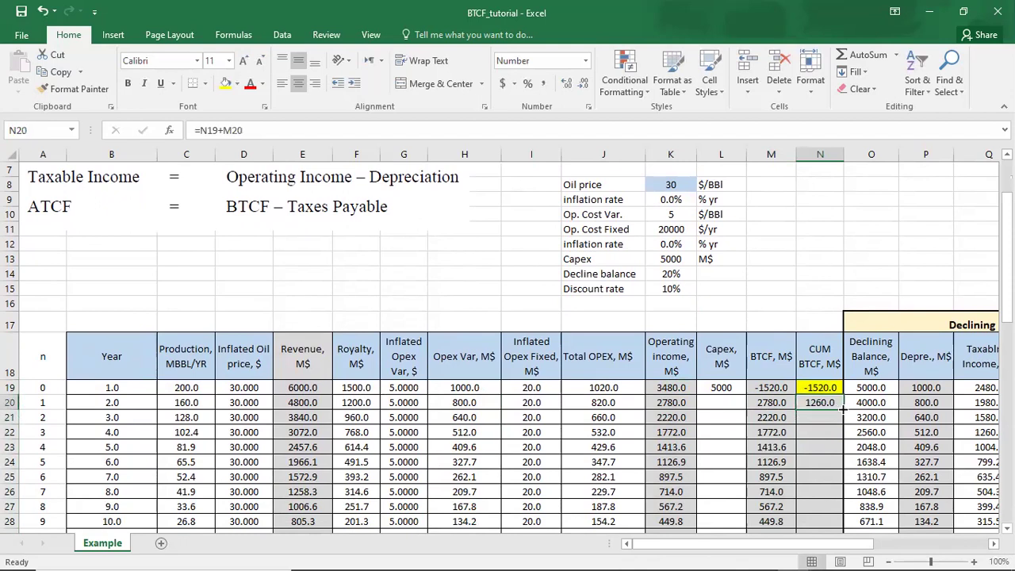
double_click(843, 410)
scroll(843, 405, "down", 6)
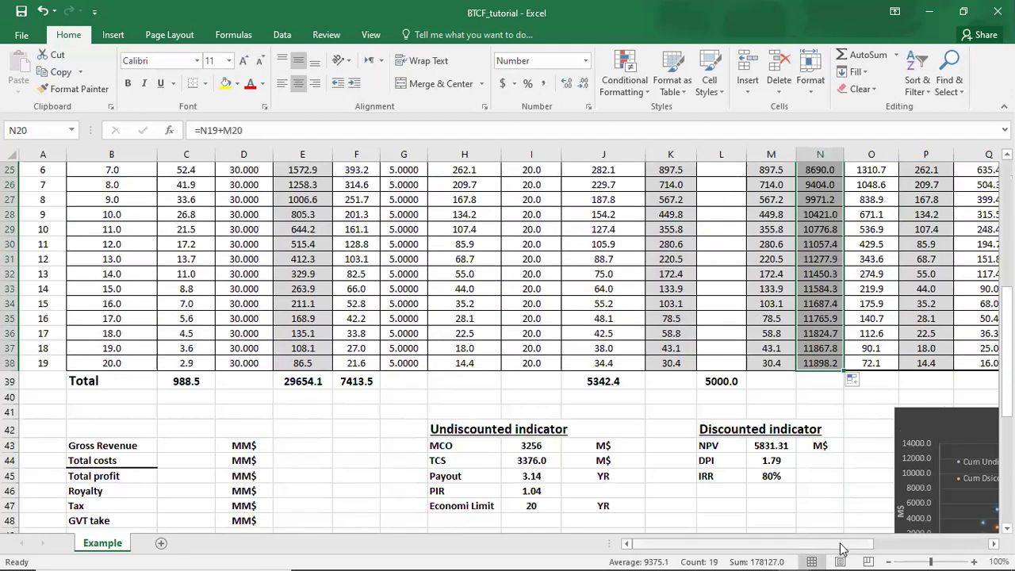
Scroll to view the Total row, indicators and Cum Cash Flow Diagram, then scroll back left
scroll(899, 444, "down", 3)
scroll(899, 444, "right", 2)
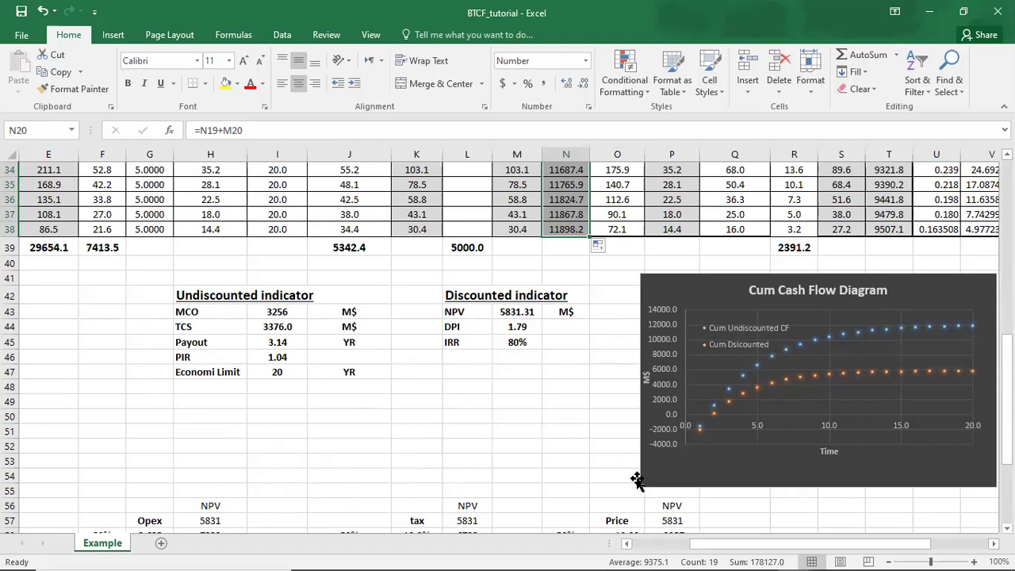
left_click_drag(712, 544, 641, 544)
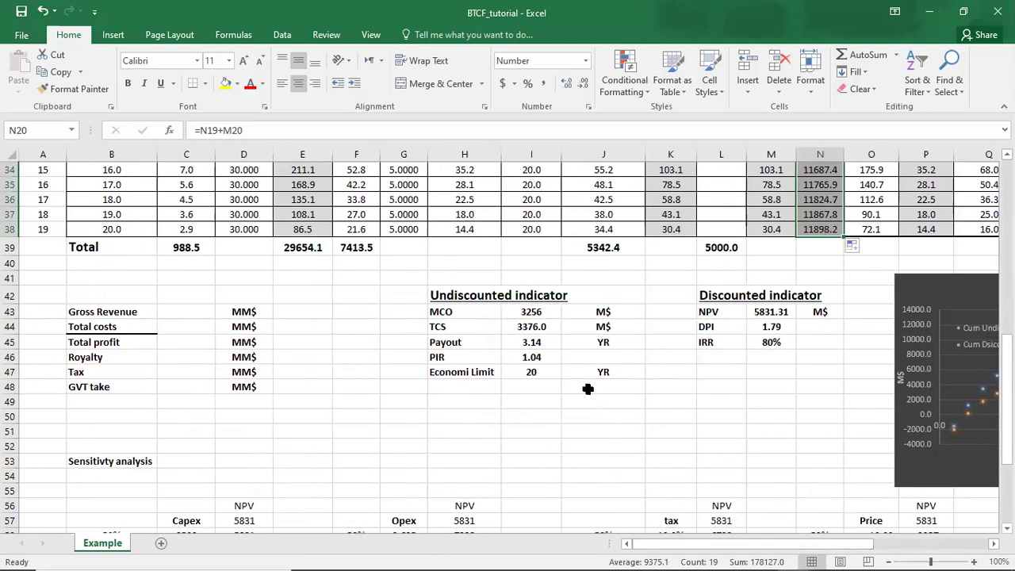